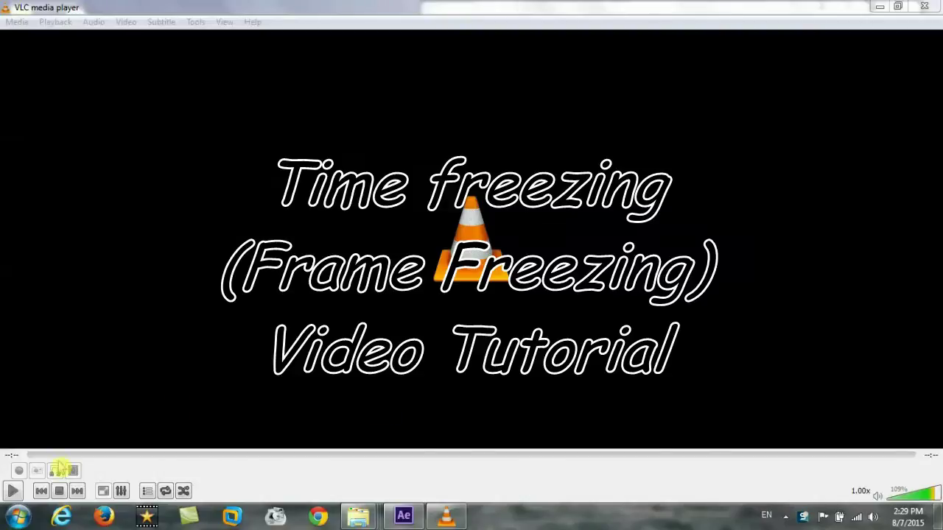
Play the sample frame-freeze video in VLC, pause it partway through and close the player
click(12, 491)
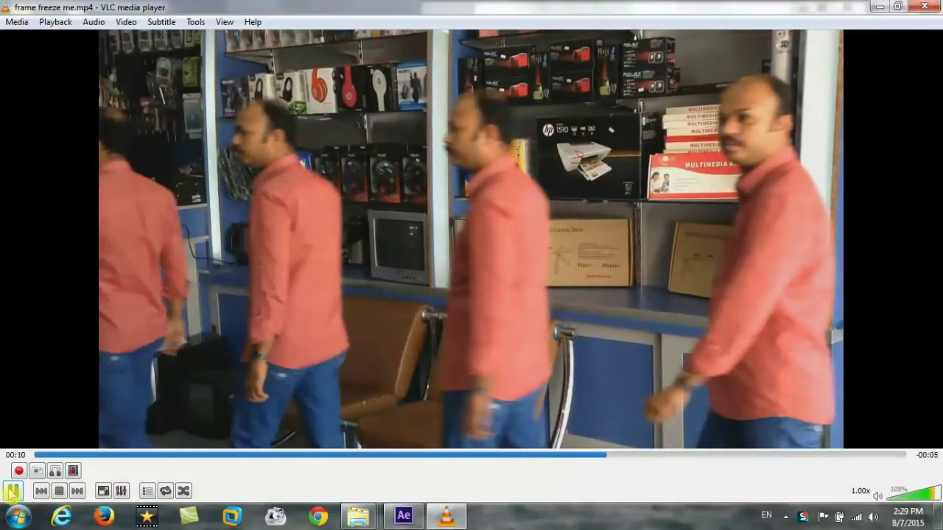
click(13, 491)
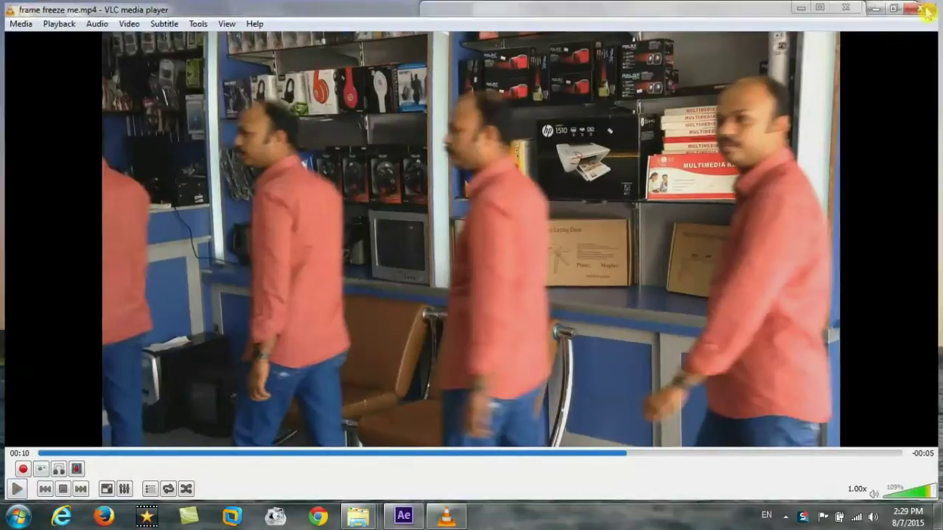
click(934, 6)
Open the freeze folder on the desktop and import frame freeze me.mp4 into the After Effects project
click(412, 520)
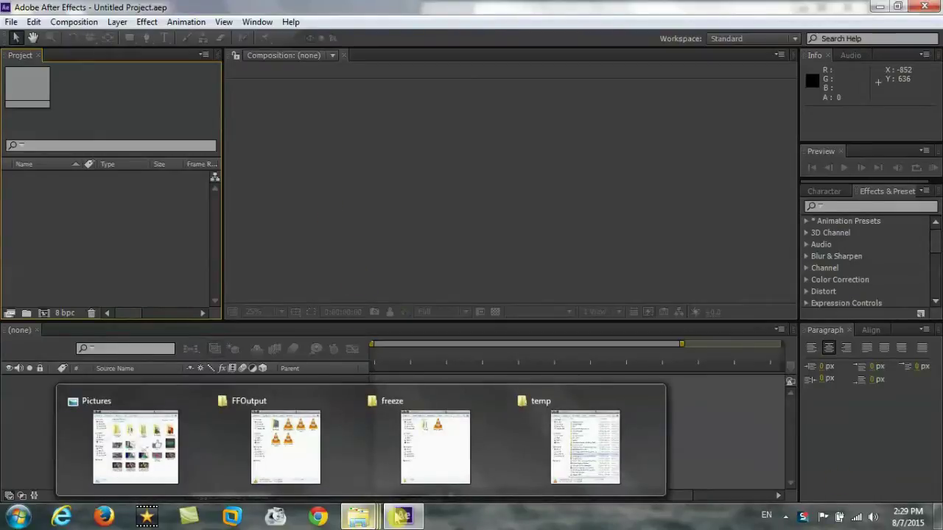
click(402, 515)
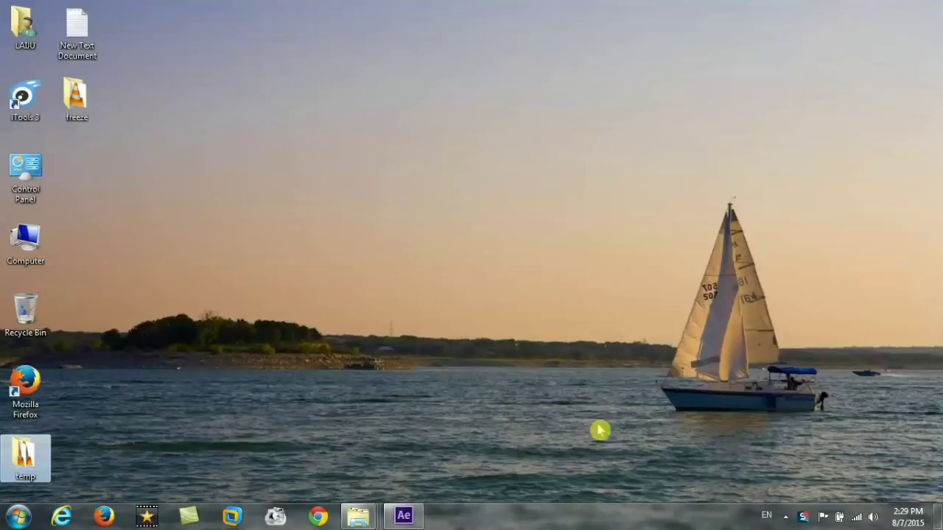
double_click(81, 95)
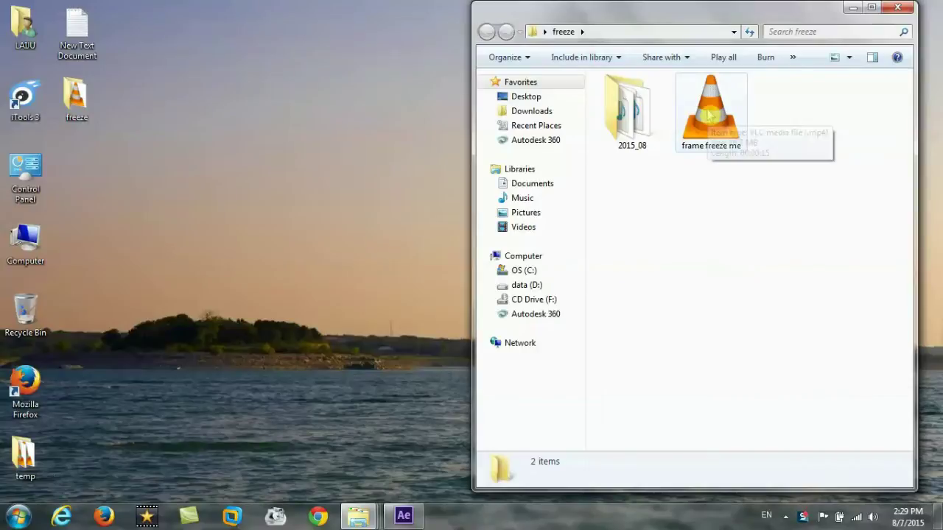
drag(713, 118, 110, 250)
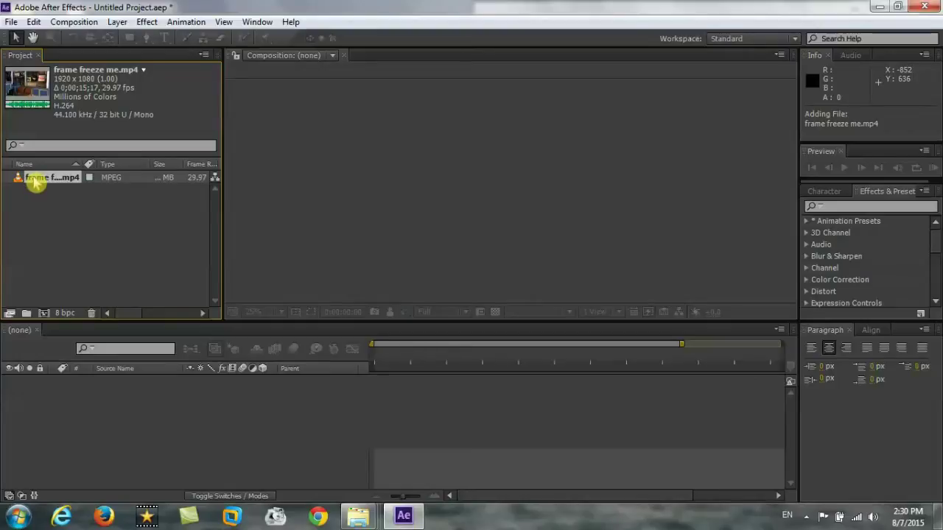
Create a composition from the imported frame freeze me.mp4 clip and duplicate its layer
drag(36, 183, 49, 299)
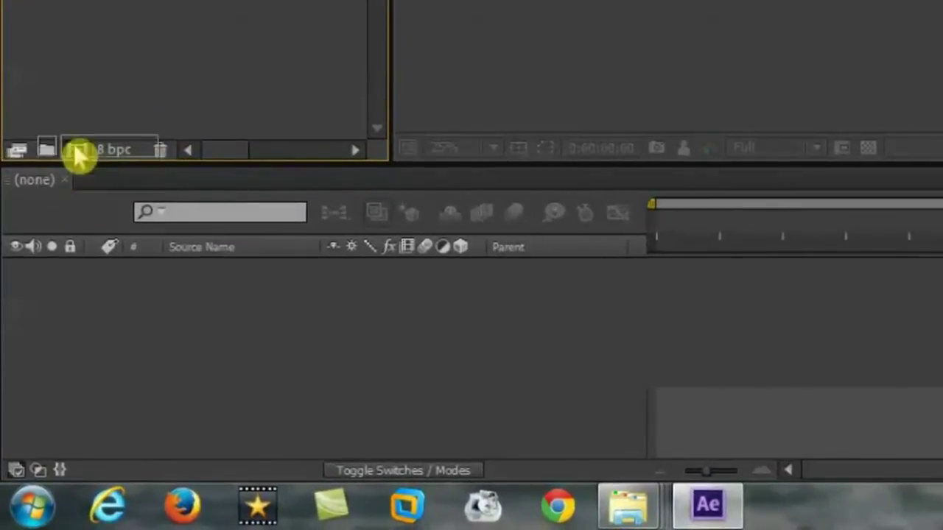
mouse_move(78, 152)
mouse_down()
mouse_move(78, 164)
mouse_move(79, 157)
mouse_up()
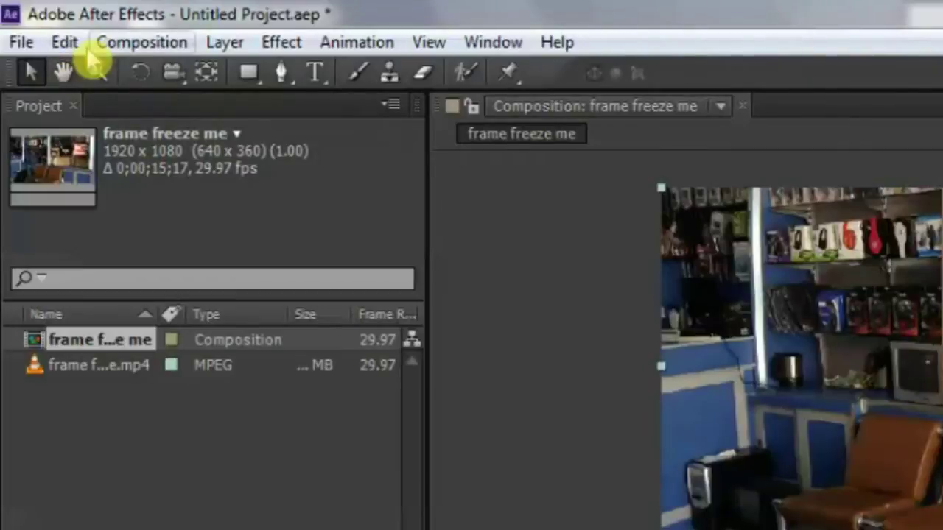
click(66, 44)
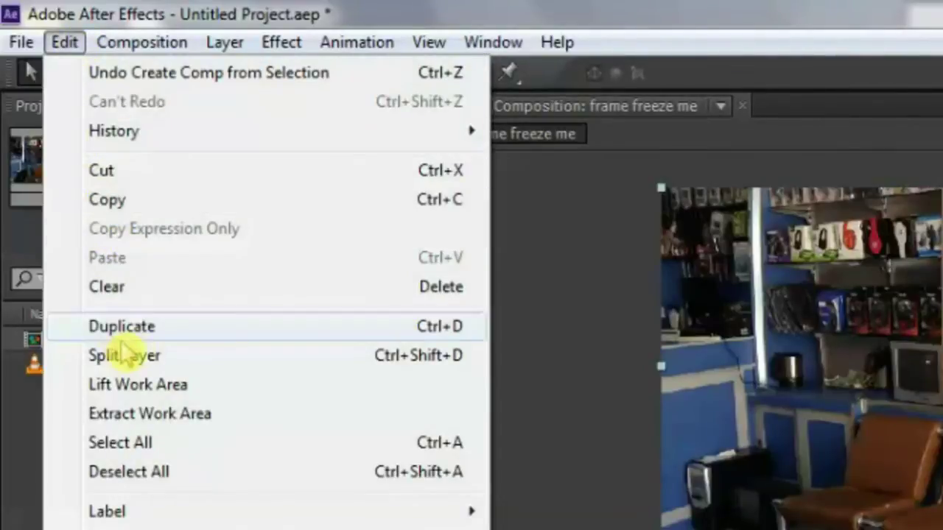
click(145, 324)
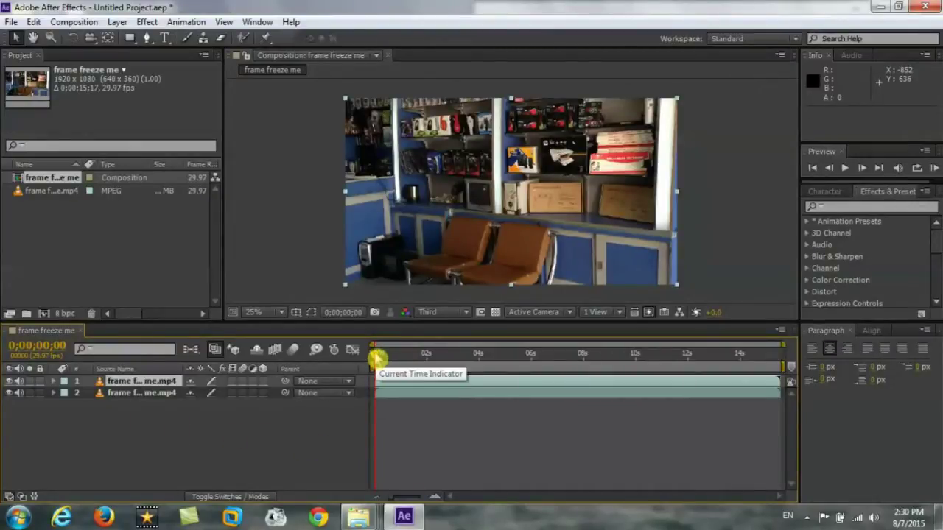
Split the top clip layer at 0;00;07;22 and delete its segment before that time
drag(376, 359, 580, 358)
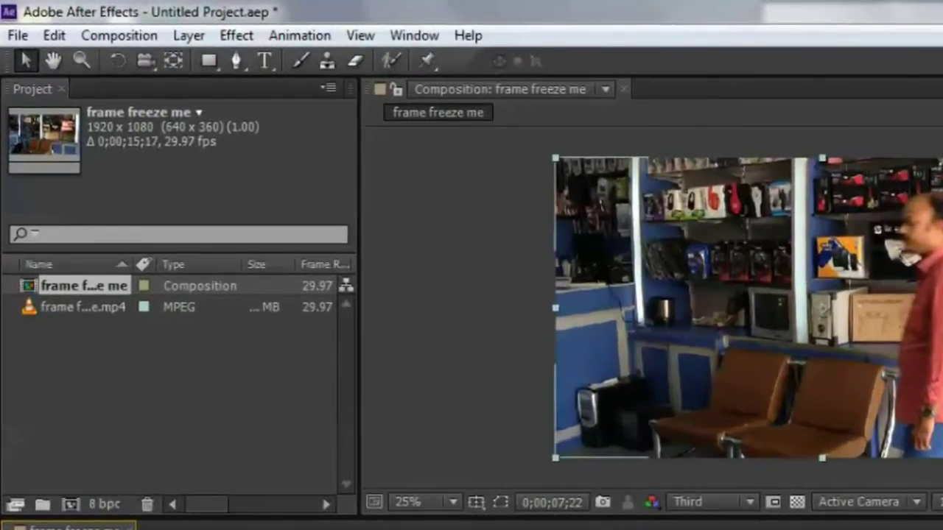
click(54, 39)
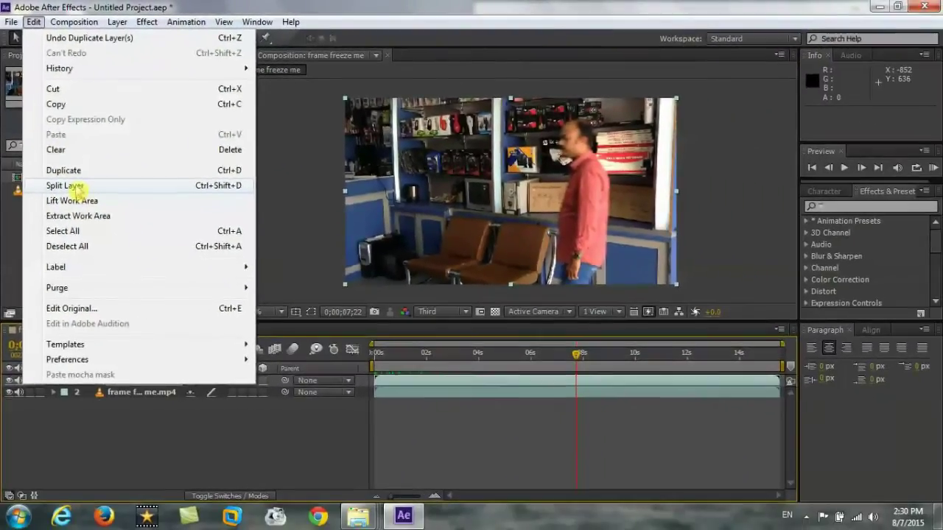
click(136, 302)
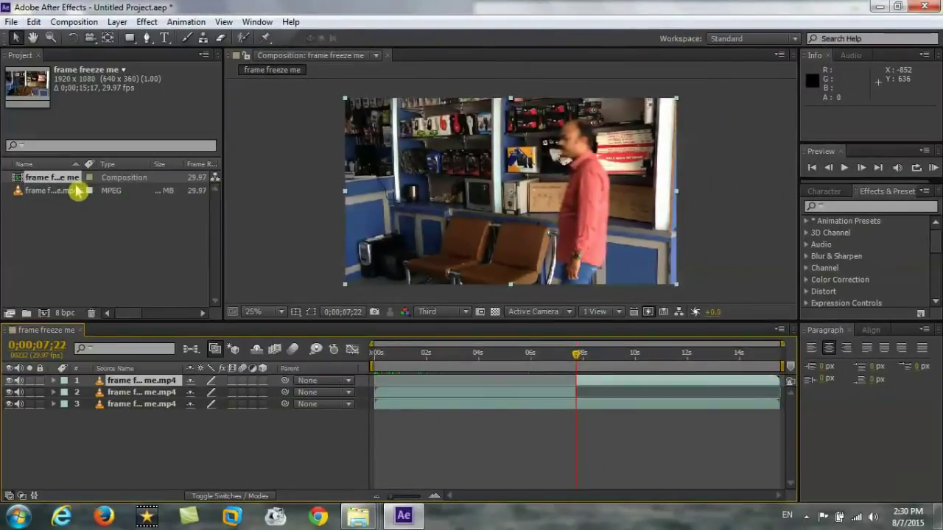
click(523, 396)
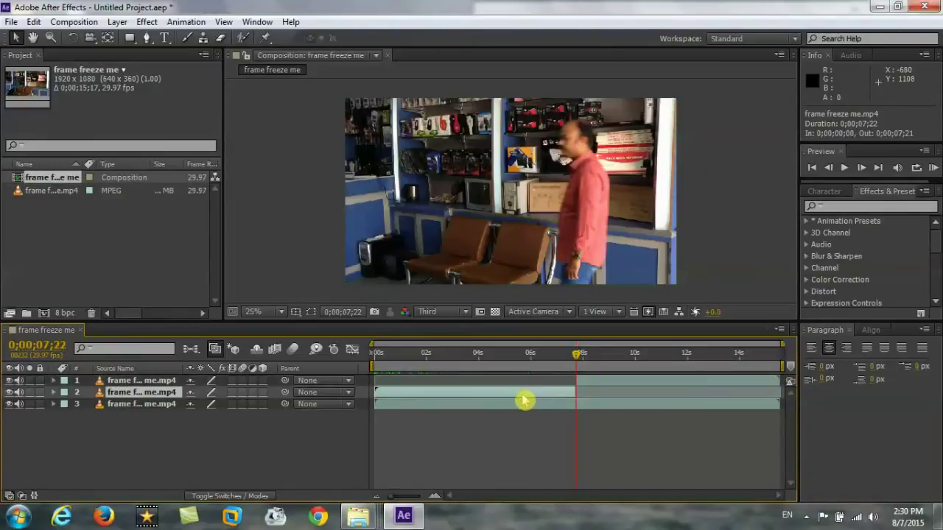
key(Delete)
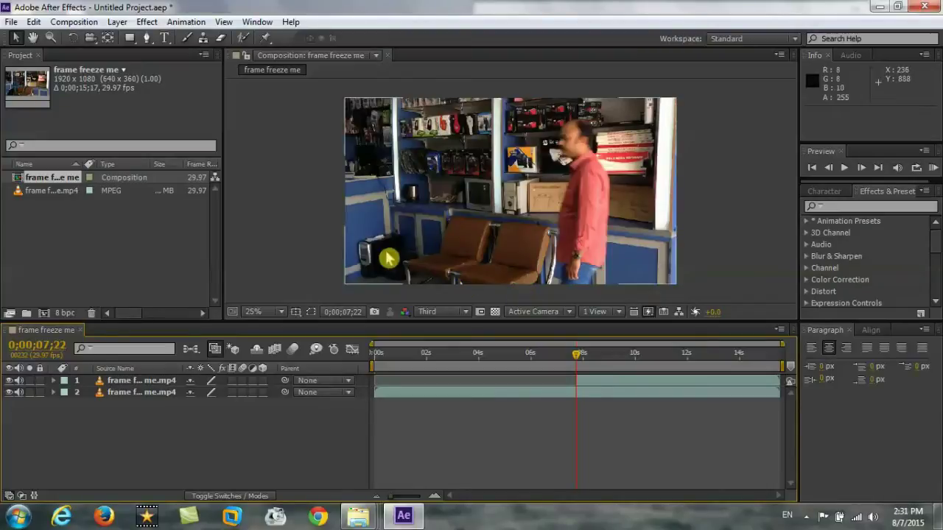
click(116, 22)
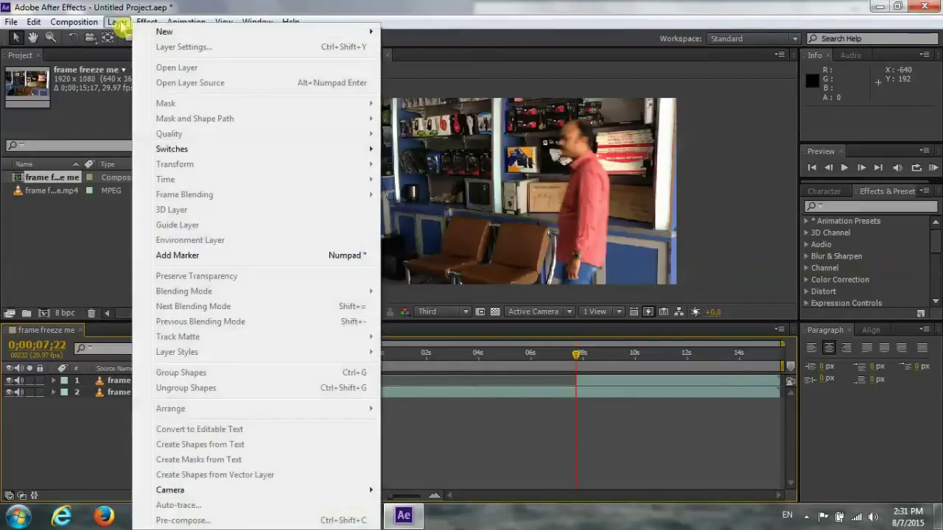
mouse_move(96, 23)
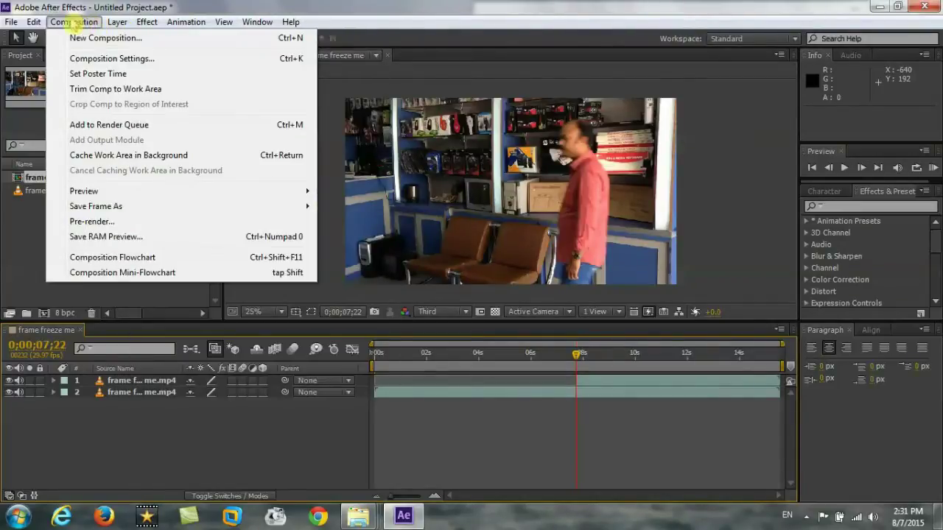
mouse_move(147, 22)
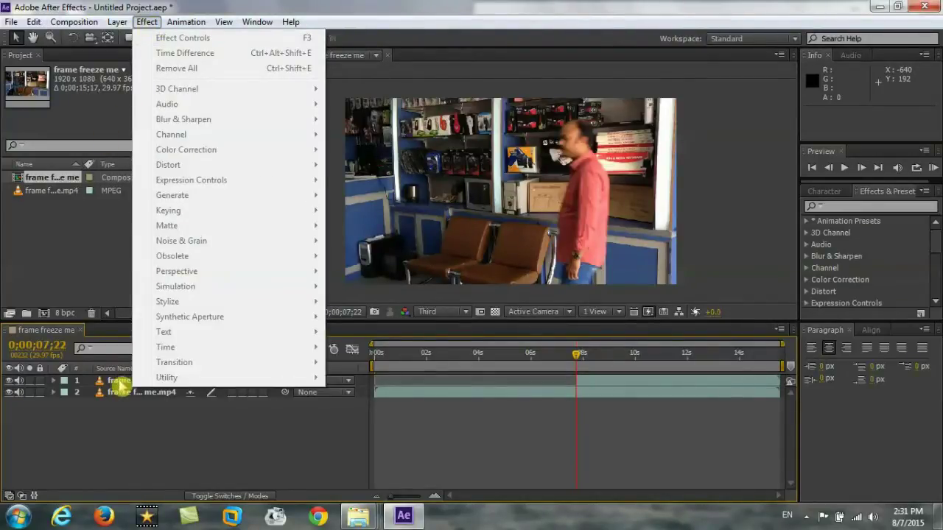
Apply Freeze Frame to the top layer at 0;00;07;22
click(120, 385)
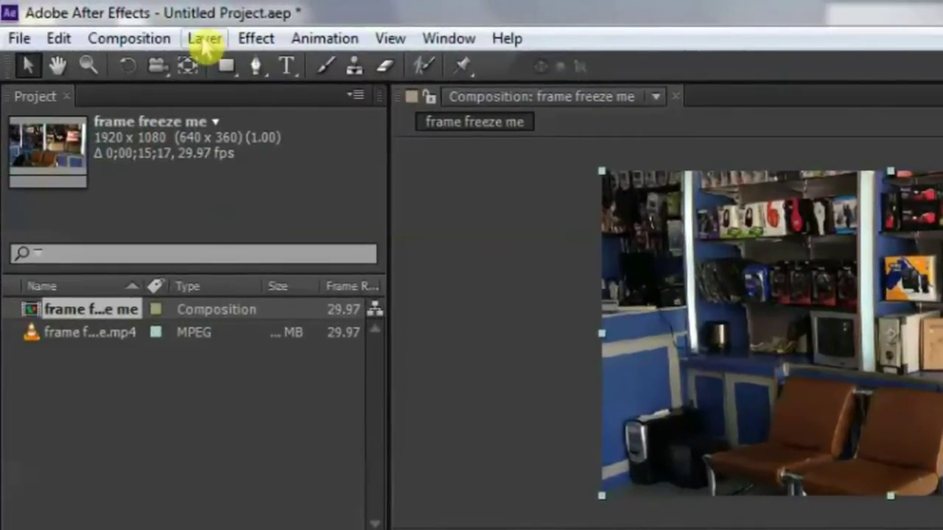
click(204, 41)
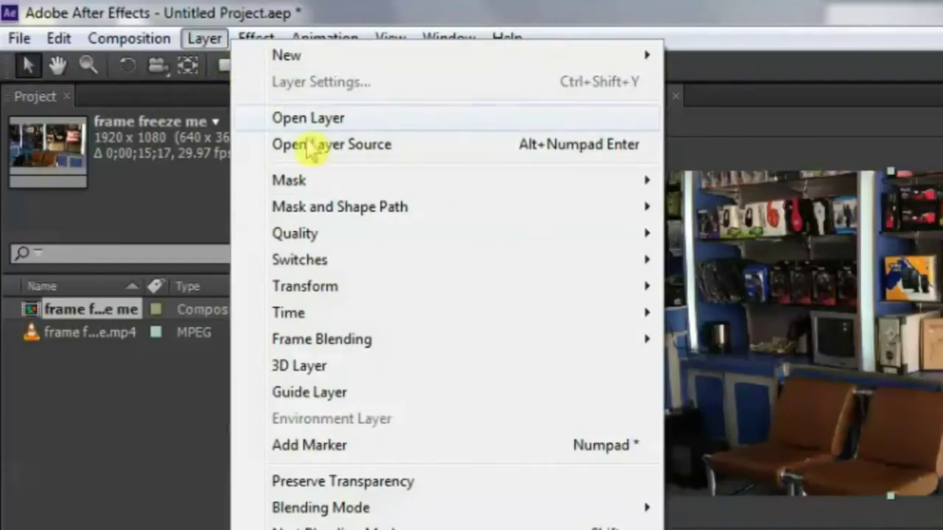
mouse_move(379, 319)
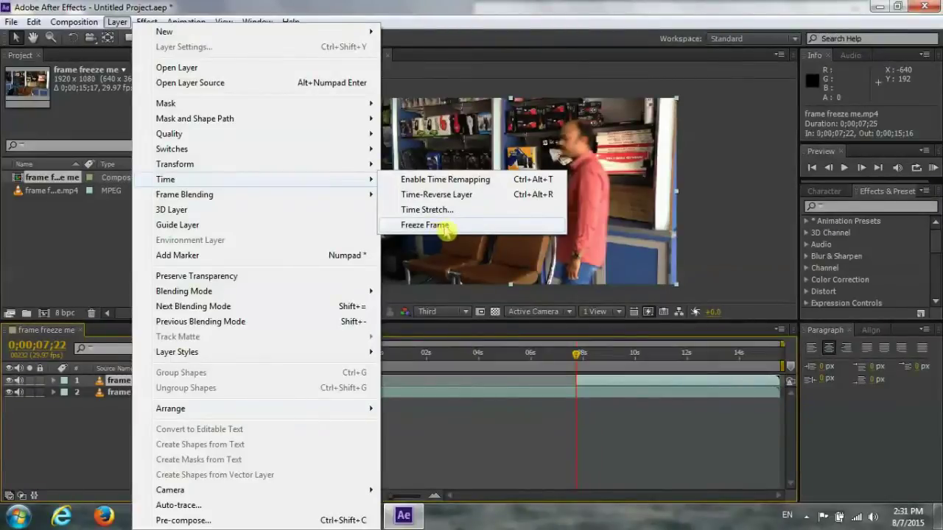
click(450, 229)
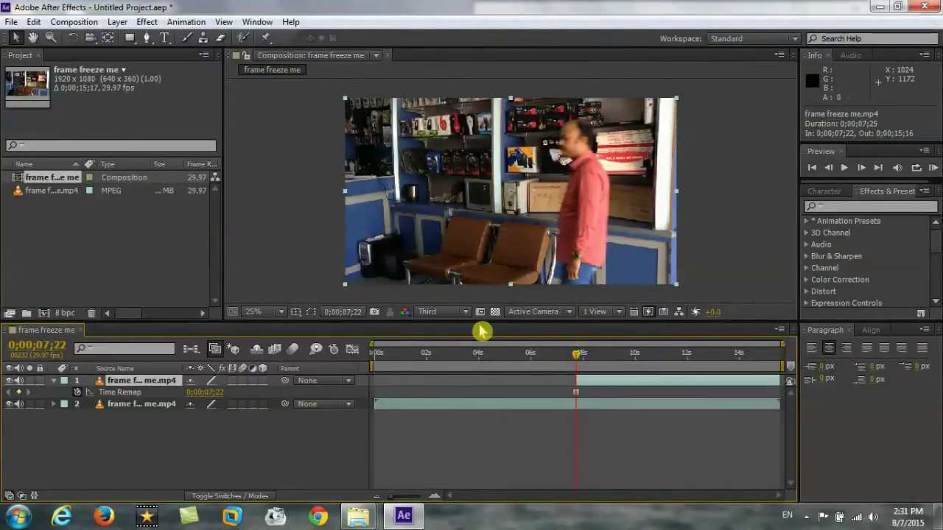
Draw a closed Pen tool mask around the walking man on the frozen top layer
click(147, 41)
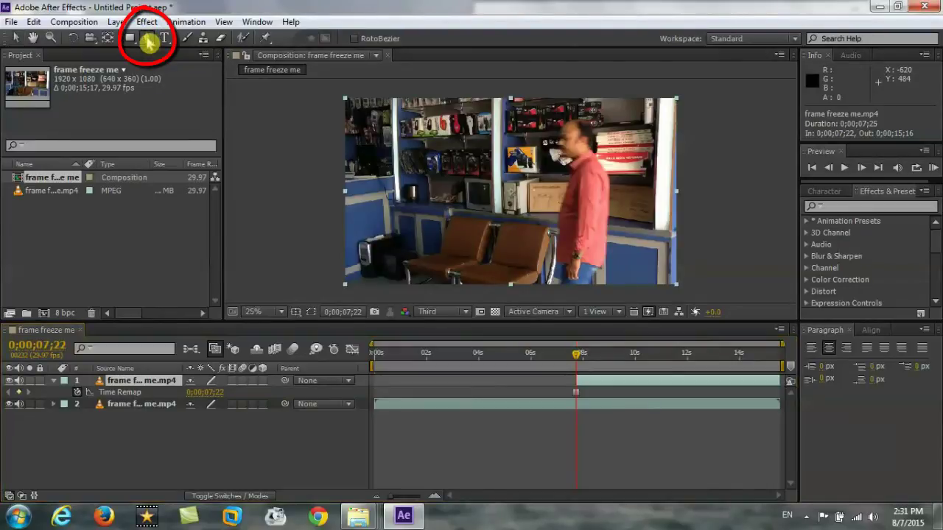
click(561, 290)
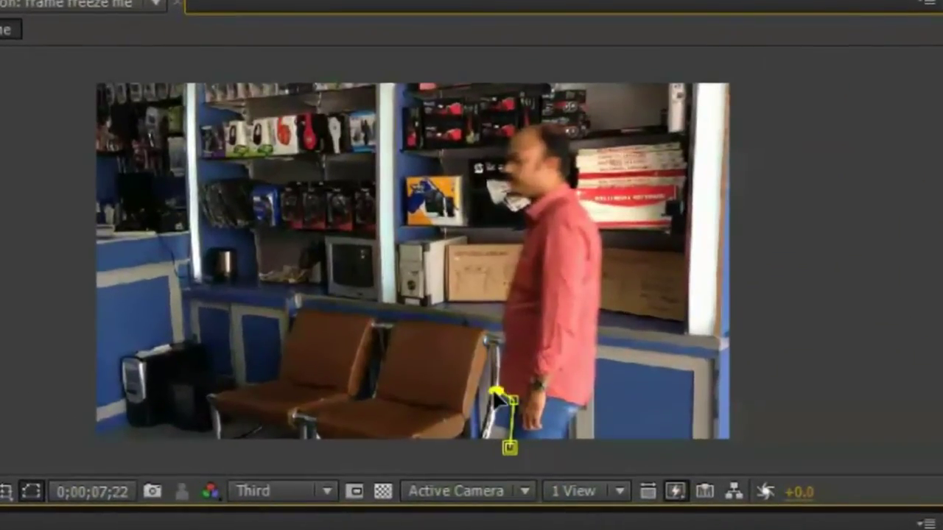
click(501, 310)
click(514, 261)
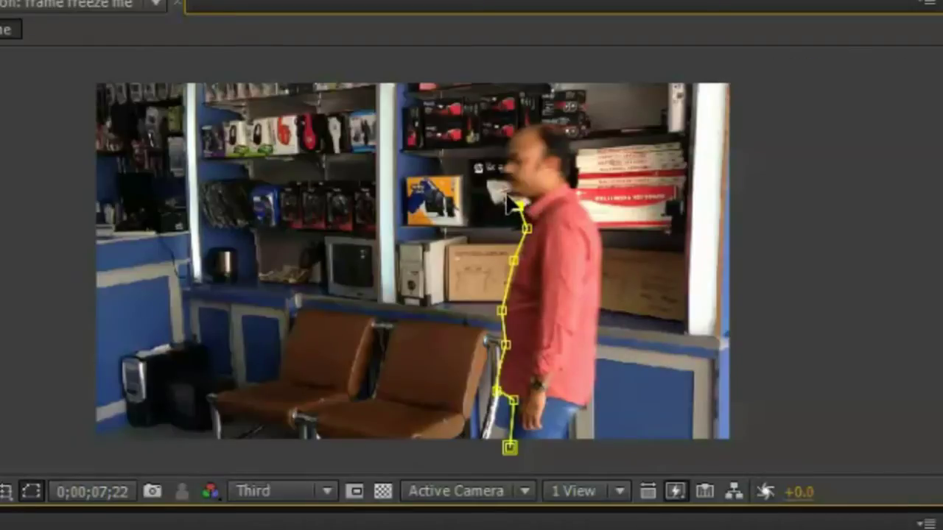
click(498, 161)
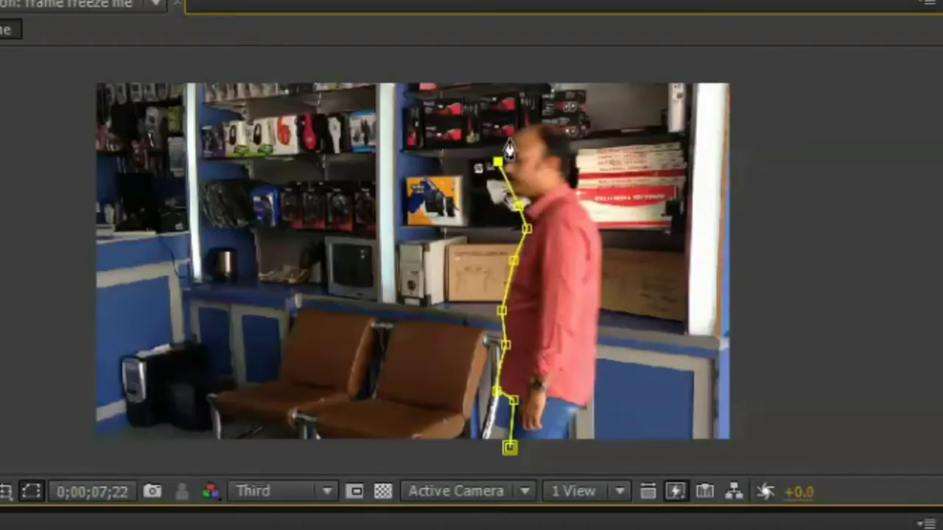
click(509, 133)
click(540, 118)
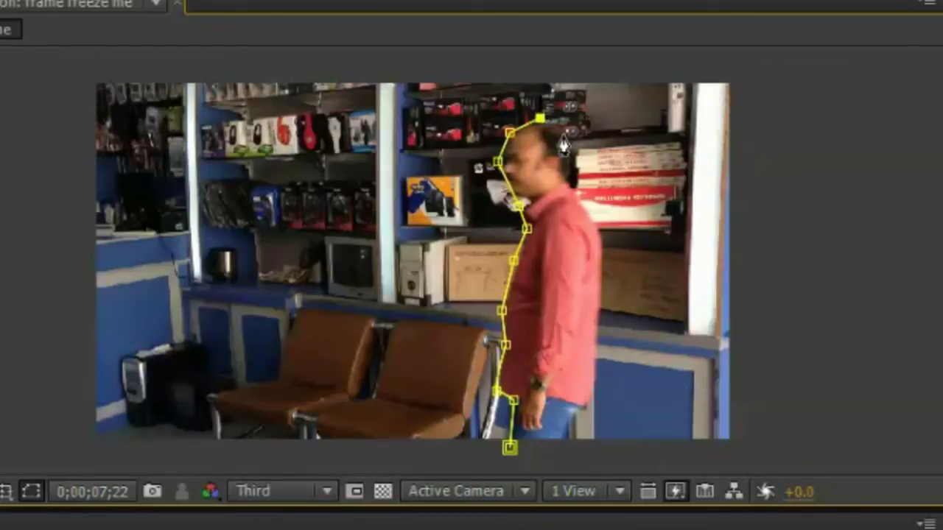
click(569, 133)
click(571, 193)
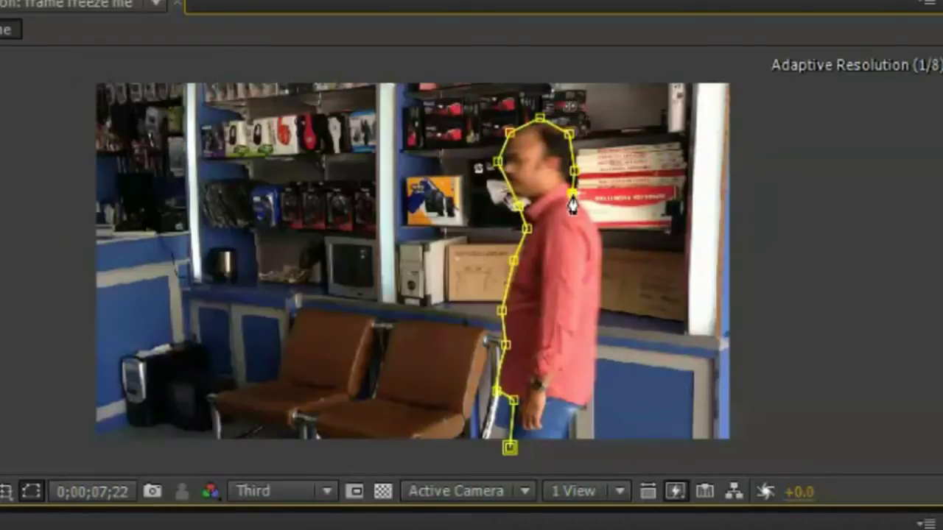
click(598, 243)
click(598, 301)
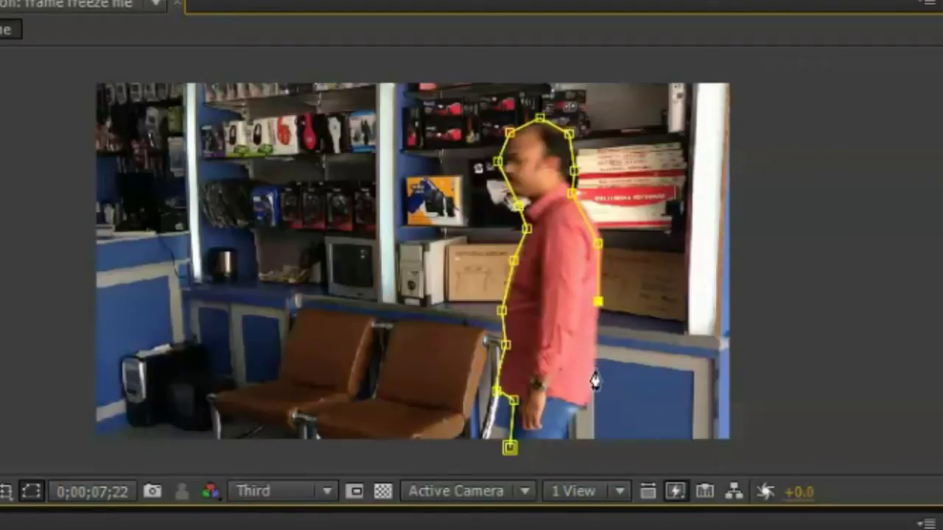
click(591, 398)
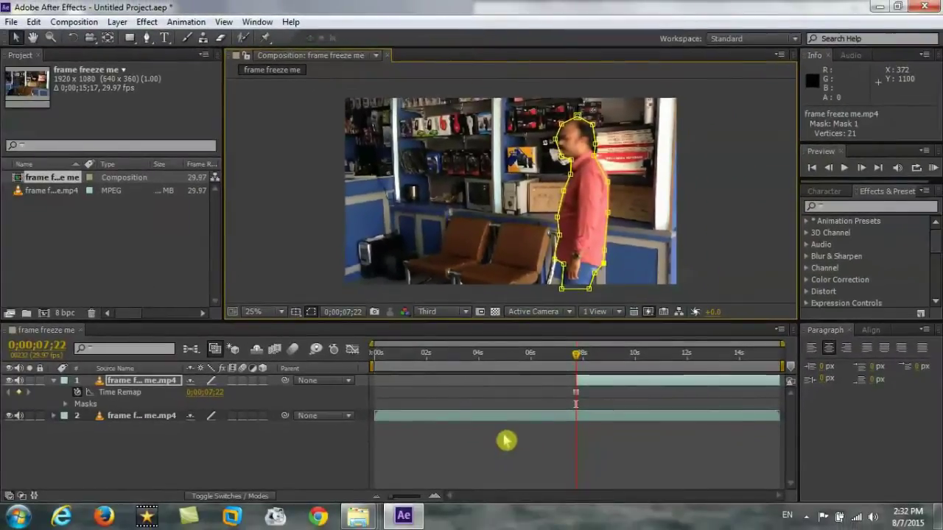
Select the frozen top layer and hide the mask outline in the composition view
click(165, 382)
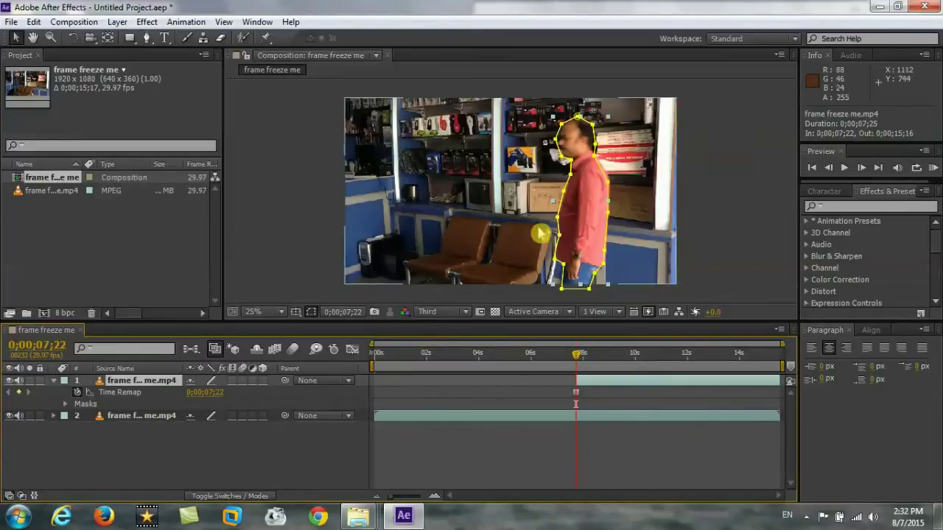
click(312, 315)
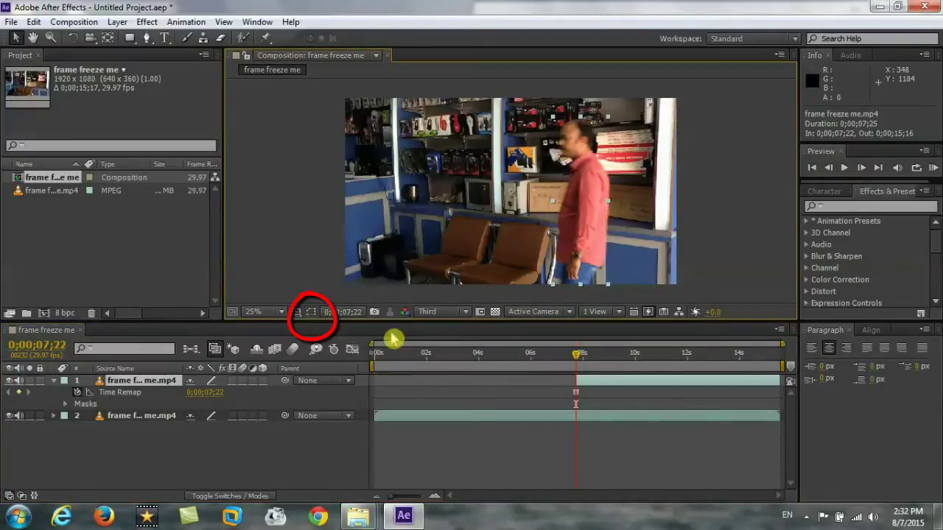
Scrub around the freeze point and step forward frame by frame to 0;00;07;23 to check the masked layer
mouse_move(579, 359)
mouse_down()
mouse_move(525, 358)
mouse_move(604, 356)
mouse_move(577, 358)
mouse_up()
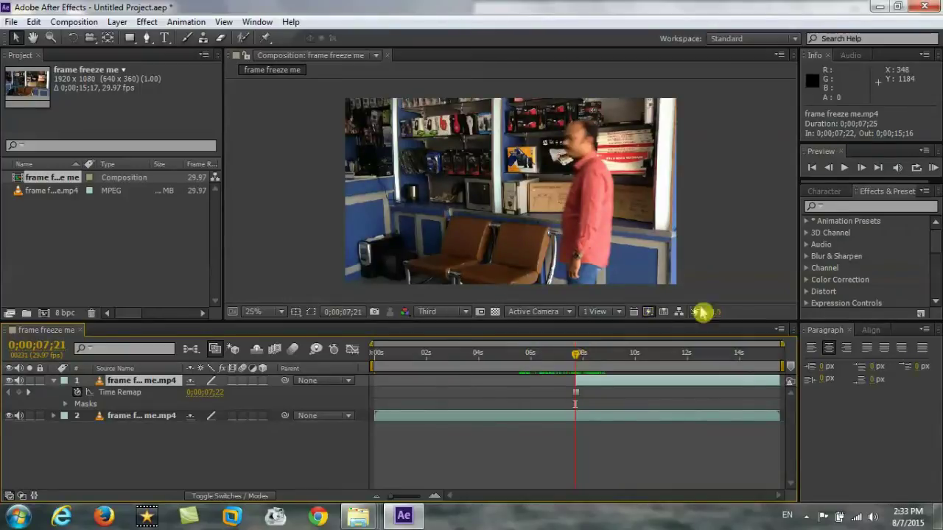
click(865, 173)
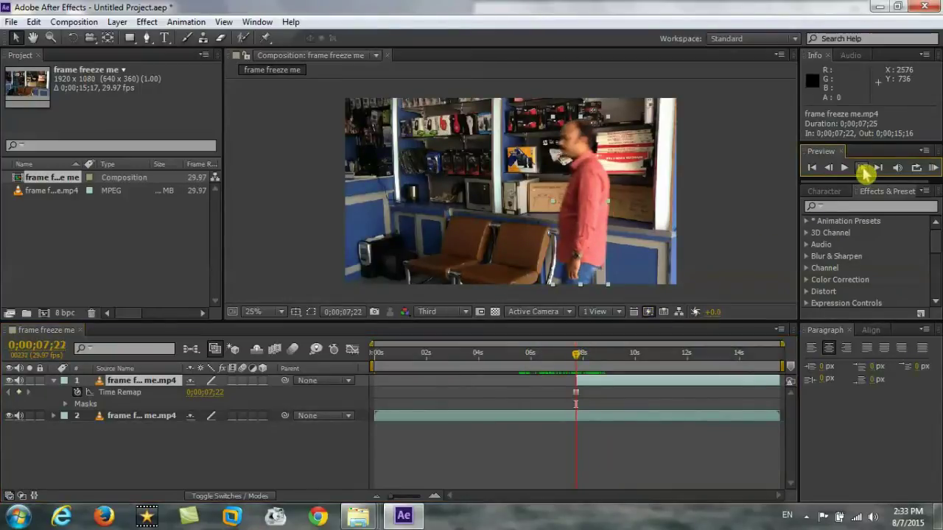
click(864, 173)
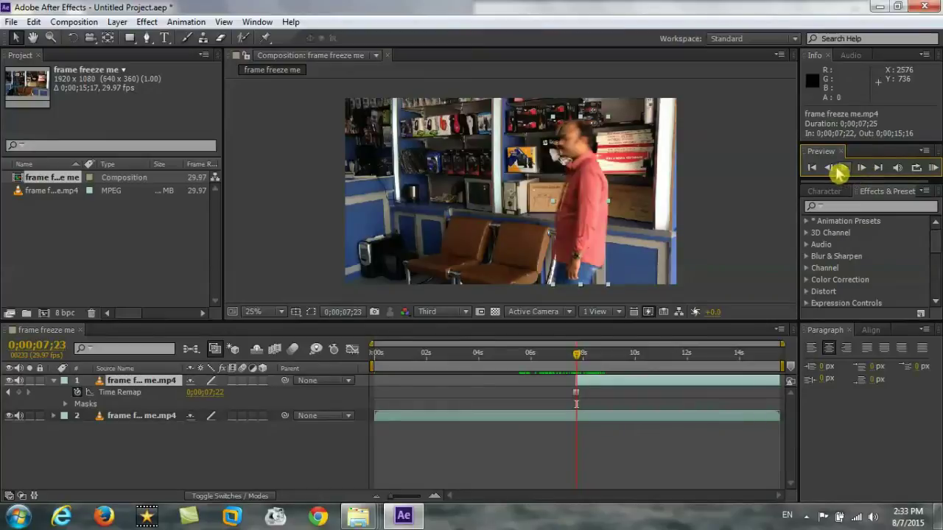
Set the Mask Feather of the frozen top layer's mask to 20 pixels
click(830, 172)
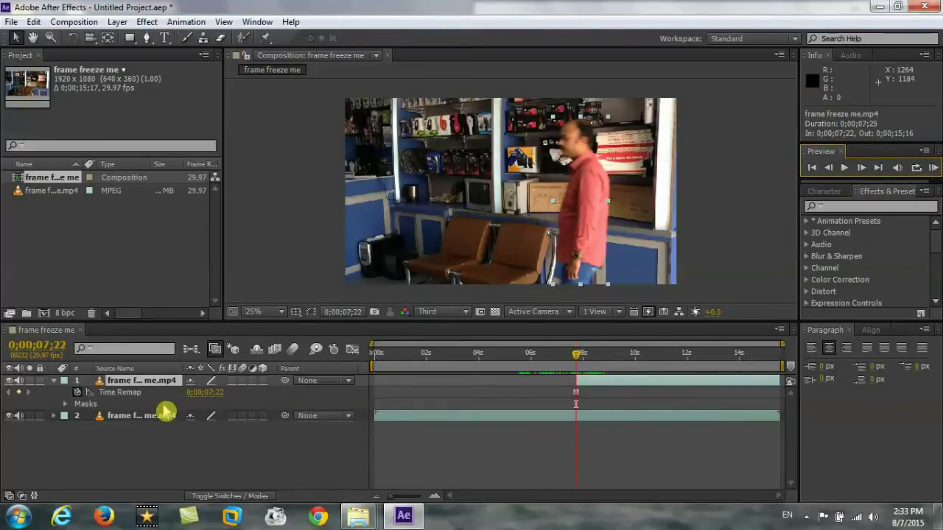
key(f)
click(218, 402)
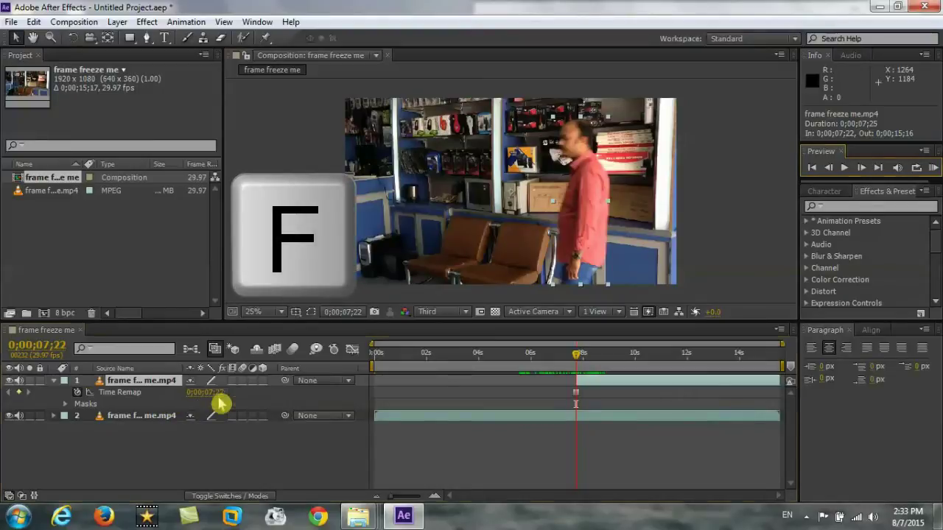
key(f)
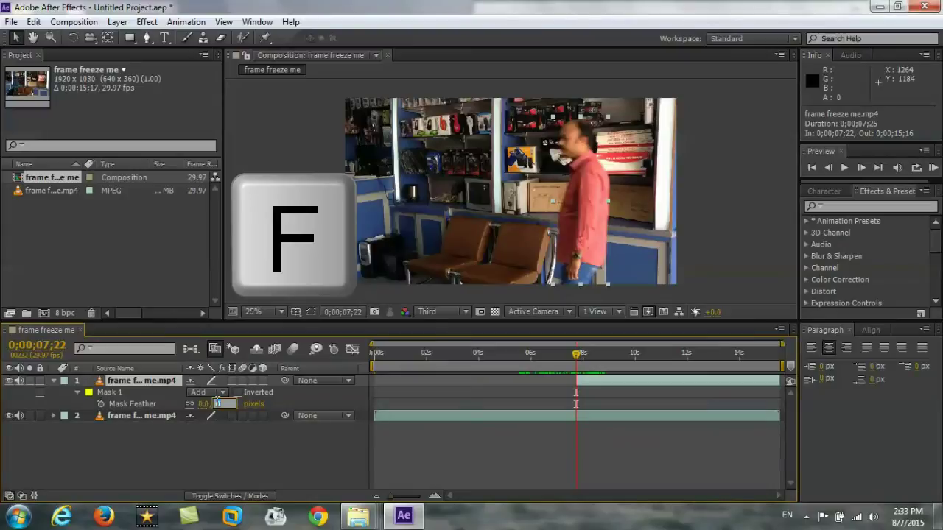
text(20)
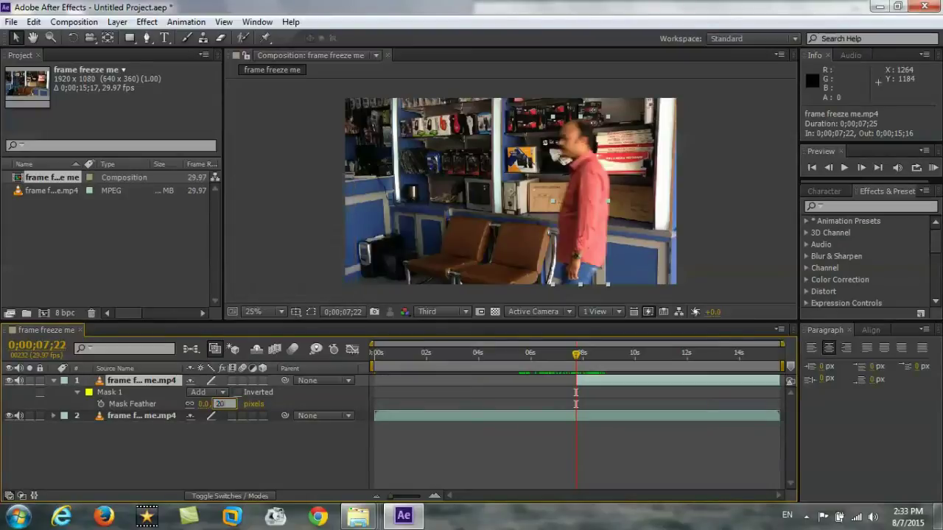
key(Return)
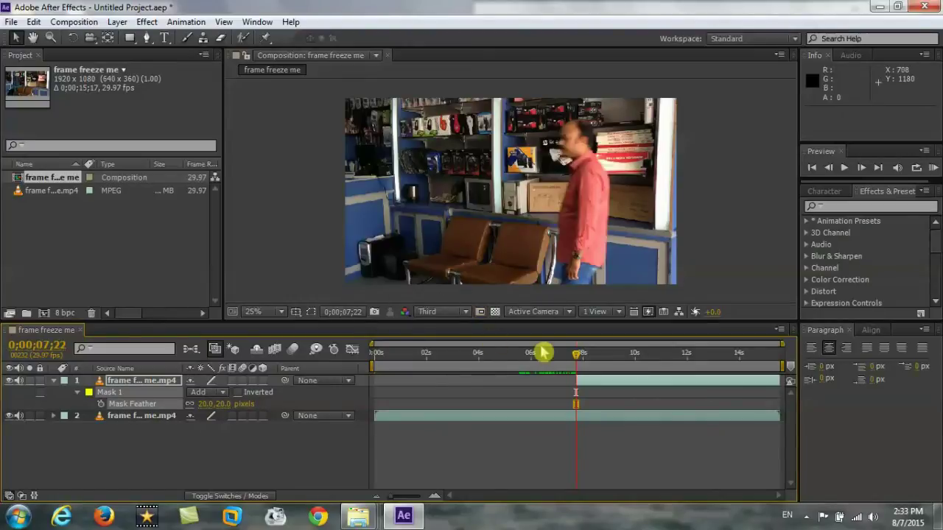
Play the composition from 0;00;06;19 to check the feathered copy and stop with the current time at 0;00;08;22
drag(576, 360, 547, 358)
key(space)
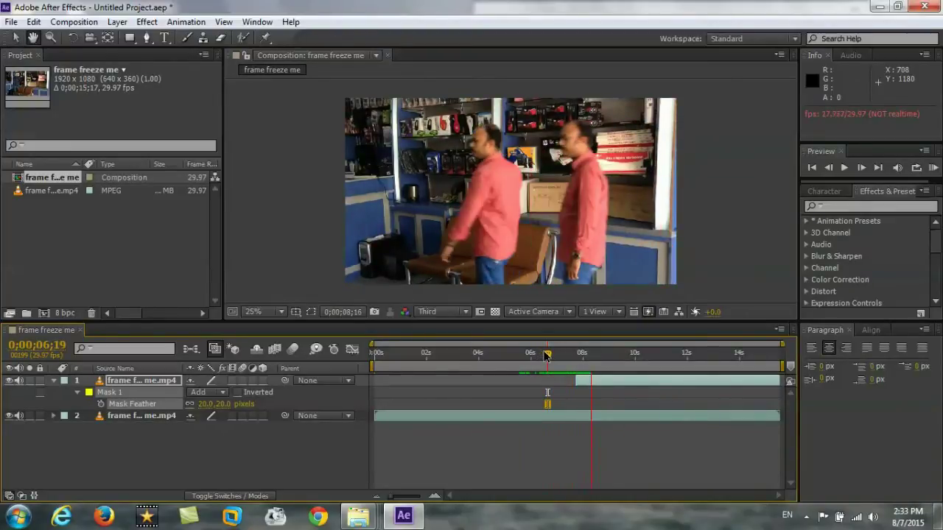
click(546, 359)
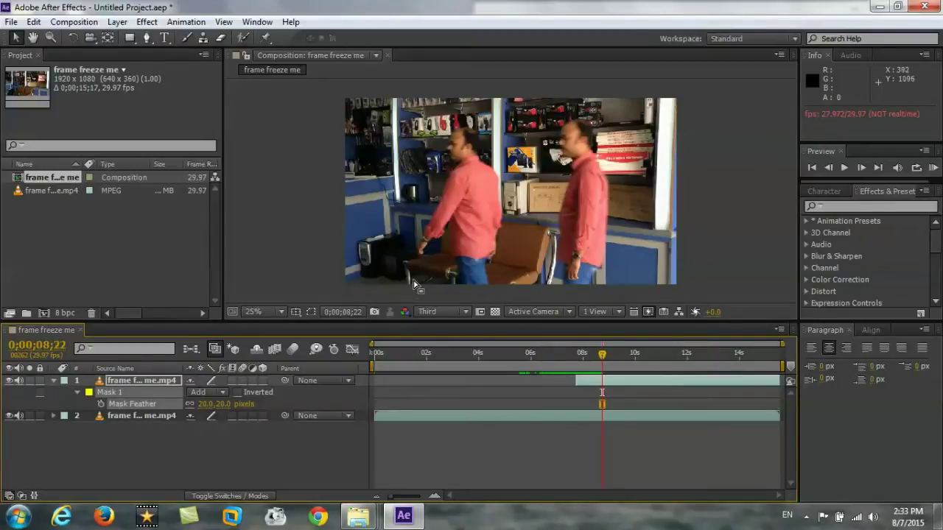
mouse_move(417, 339)
mouse_down()
mouse_move(494, 385)
mouse_move(470, 388)
mouse_up()
Duplicate the original full-length clip layer beneath the frozen layer
click(138, 417)
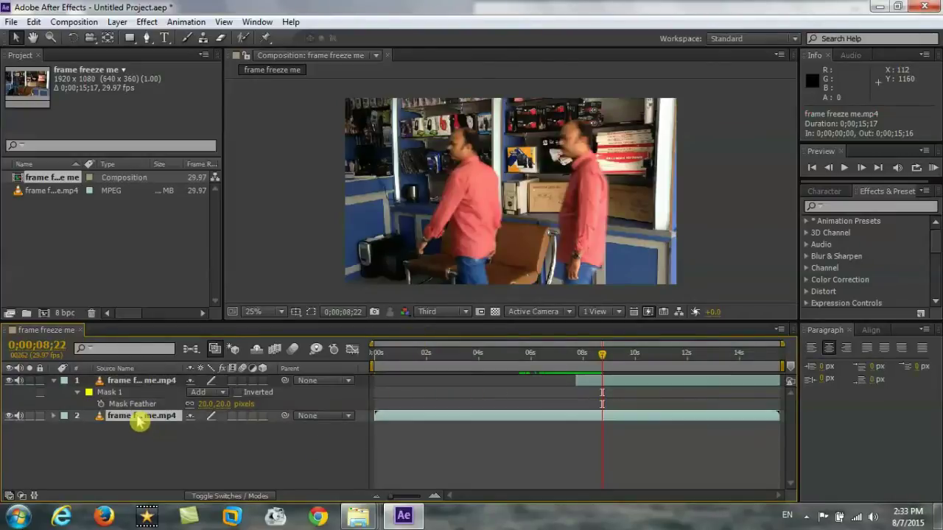
click(74, 22)
mouse_move(34, 21)
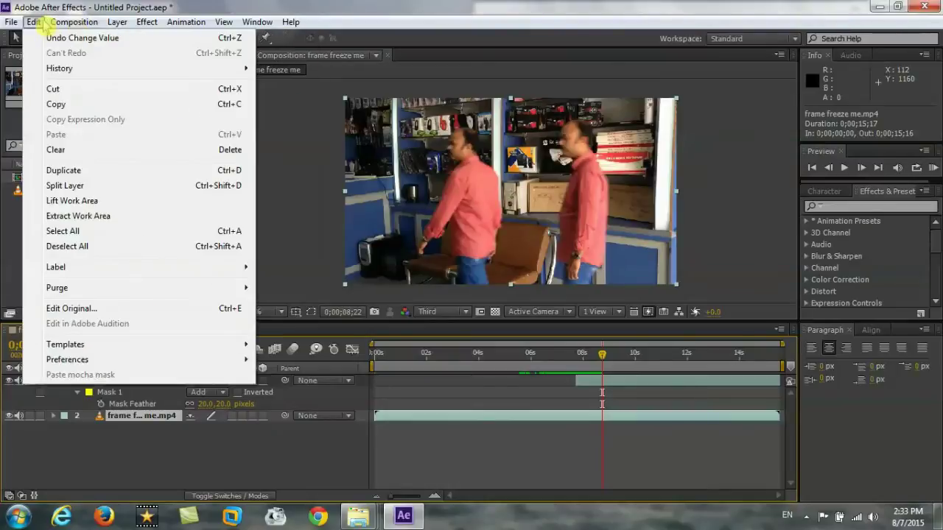
click(65, 170)
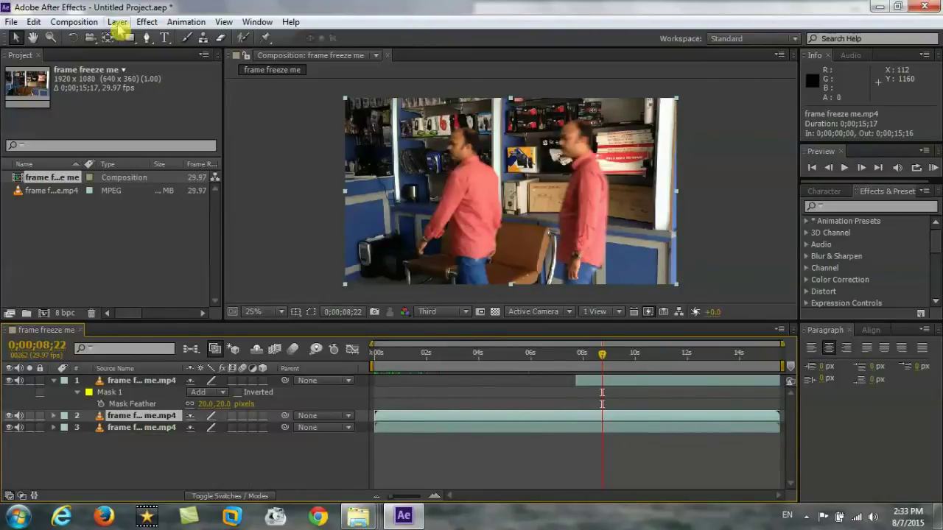
Split the duplicated layer at 0;00;08;22 and delete its earlier part
click(33, 22)
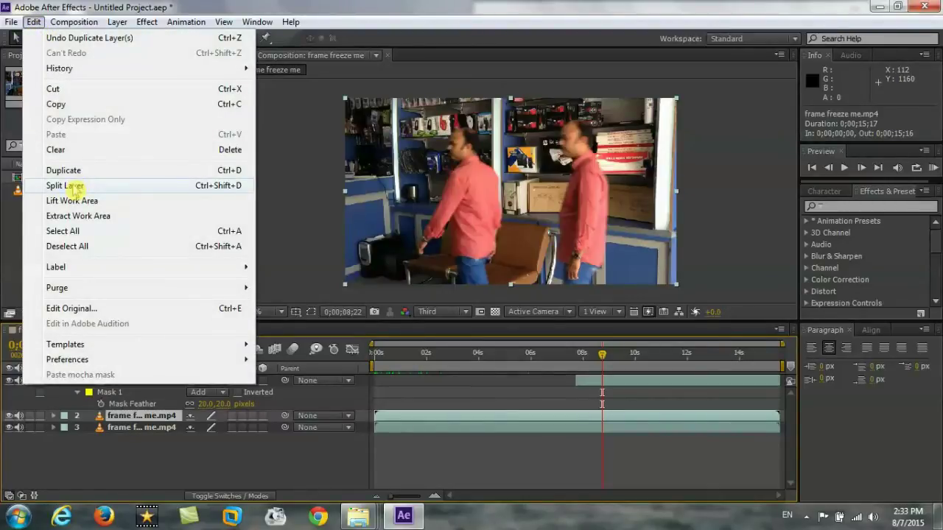
click(74, 186)
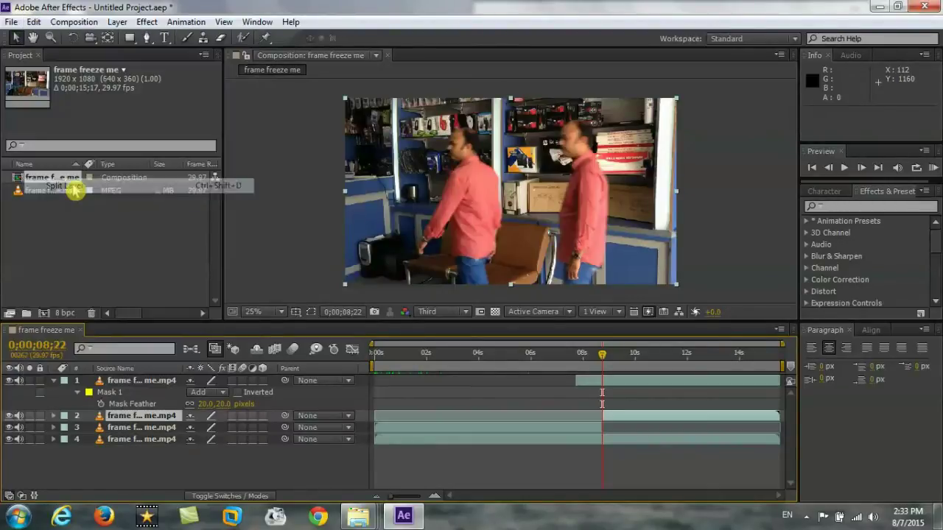
click(454, 433)
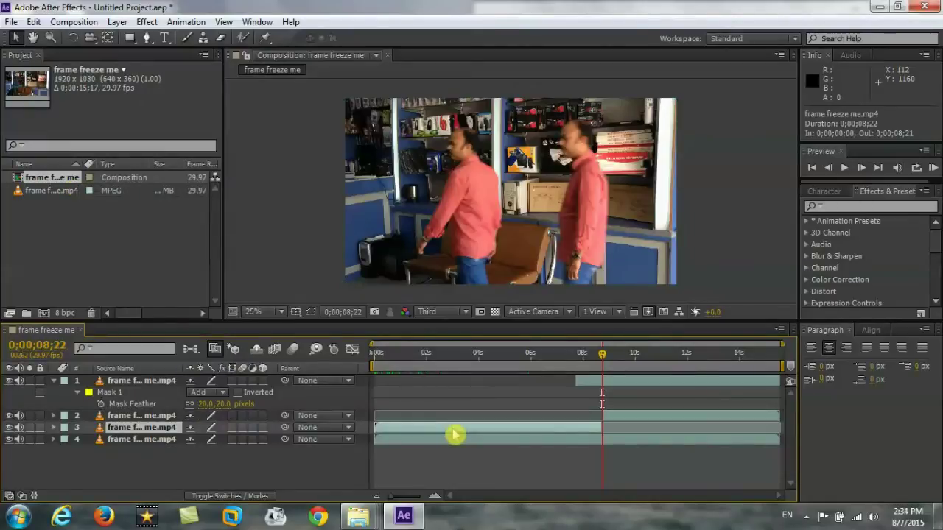
key(Delete)
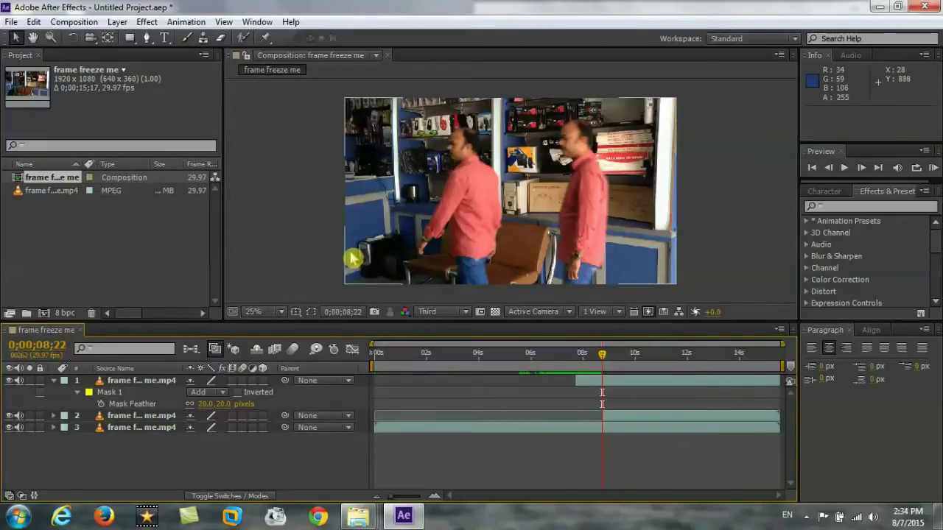
Apply Freeze Frame to the second layer, the remaining split part, at 0;00;08;22
click(117, 22)
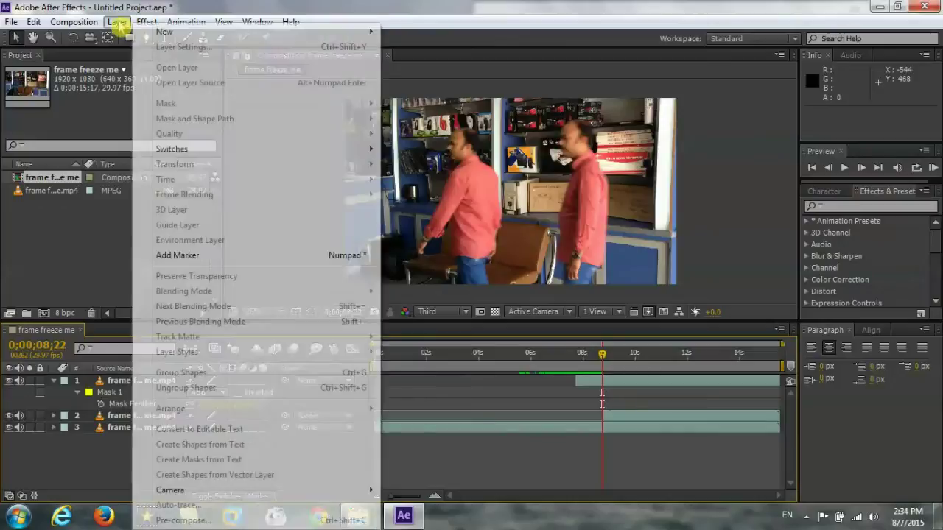
click(638, 420)
click(145, 28)
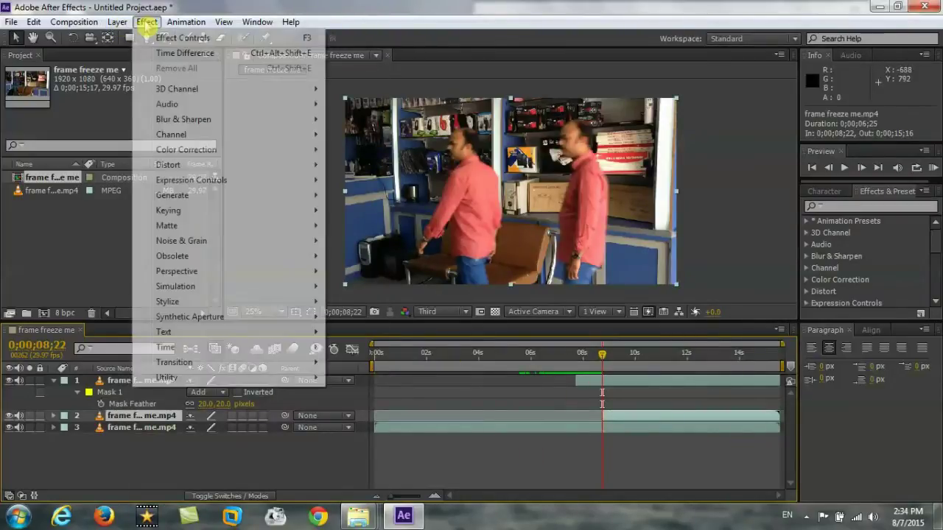
mouse_move(167, 30)
mouse_move(118, 24)
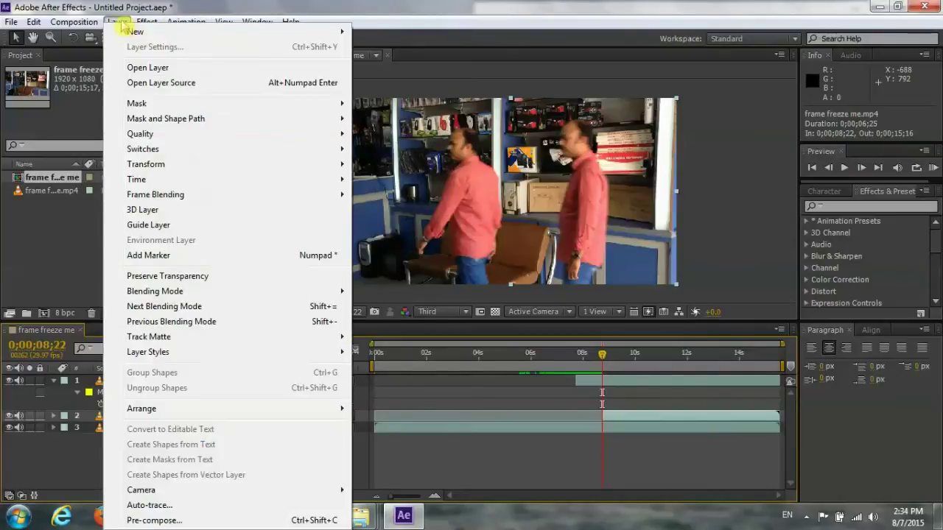
mouse_move(203, 181)
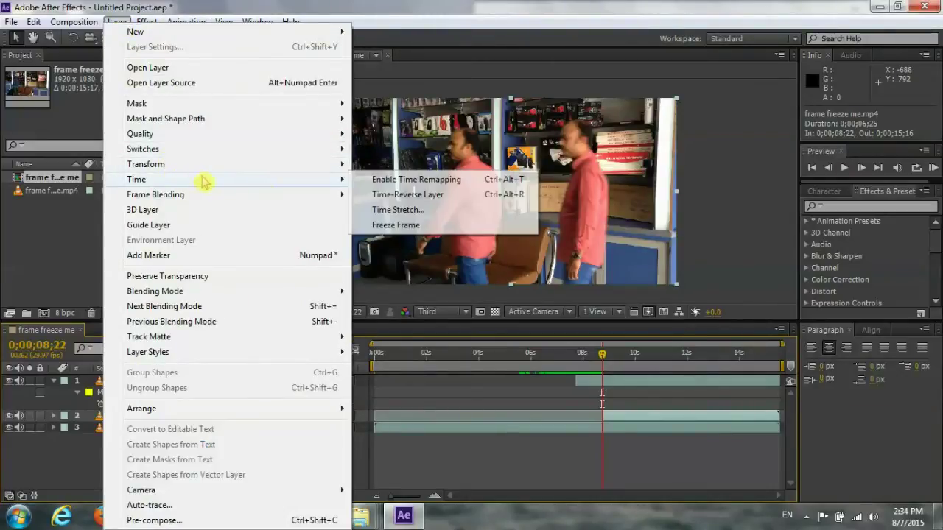
click(395, 226)
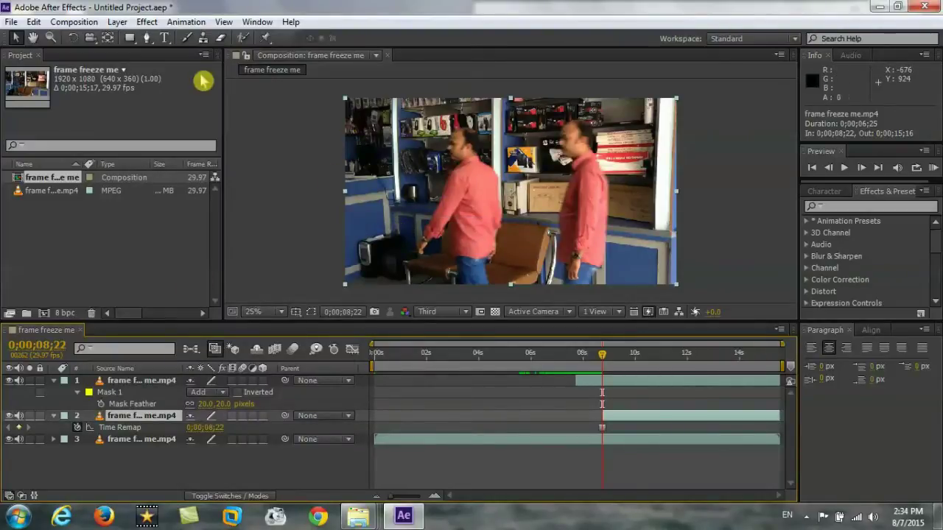
click(147, 38)
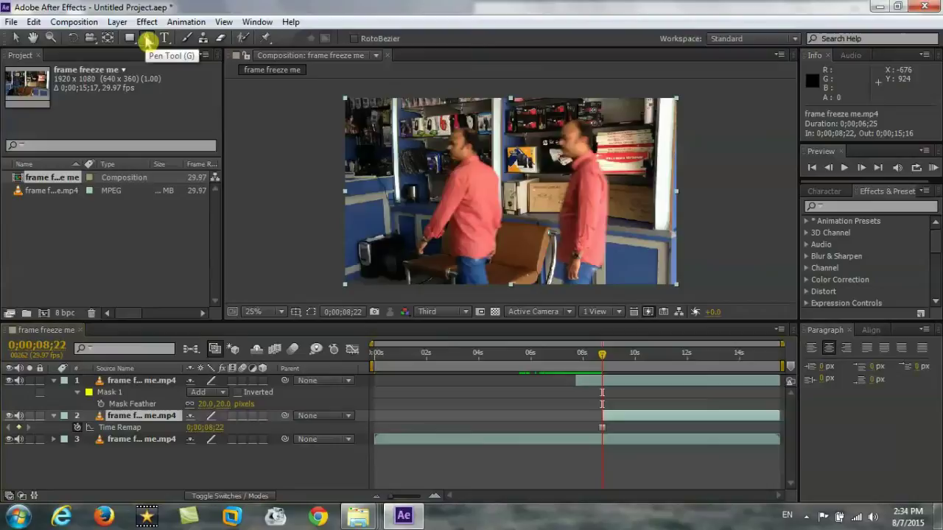
click(459, 289)
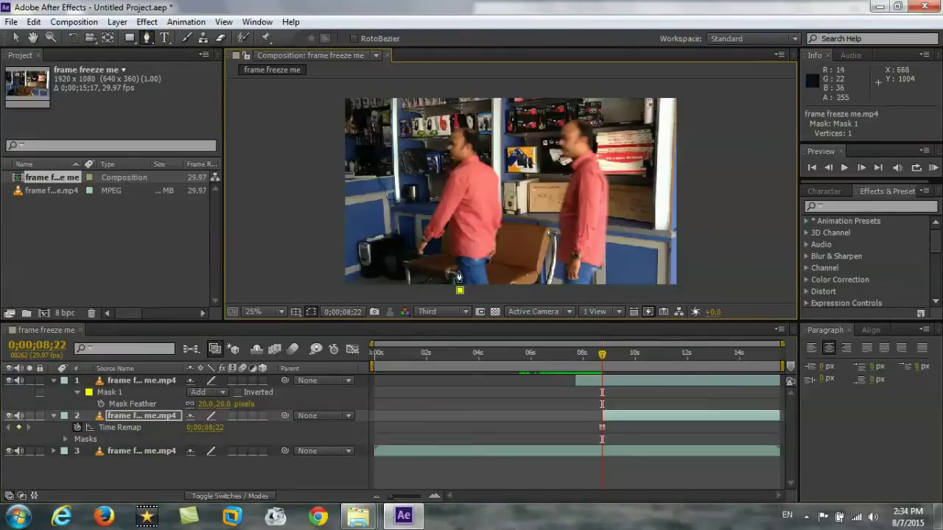
click(454, 262)
key(v)
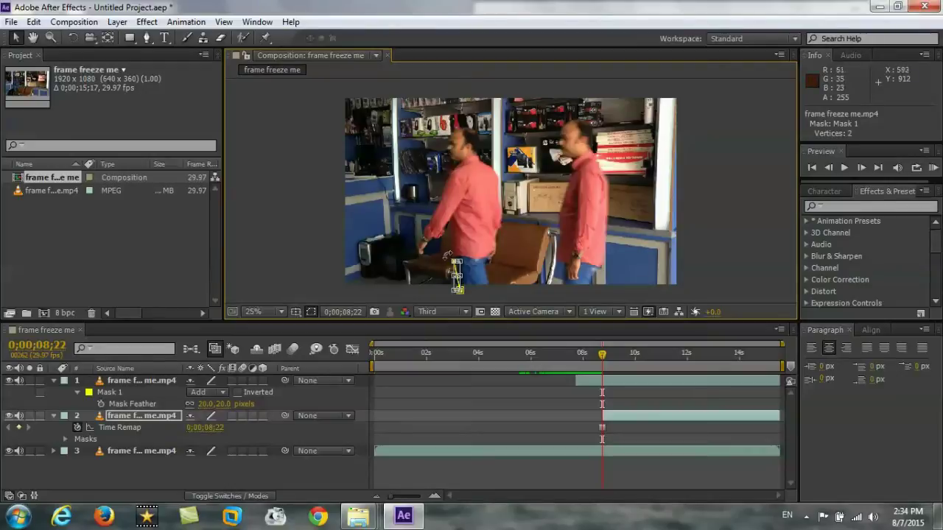
key(ctrl+z)
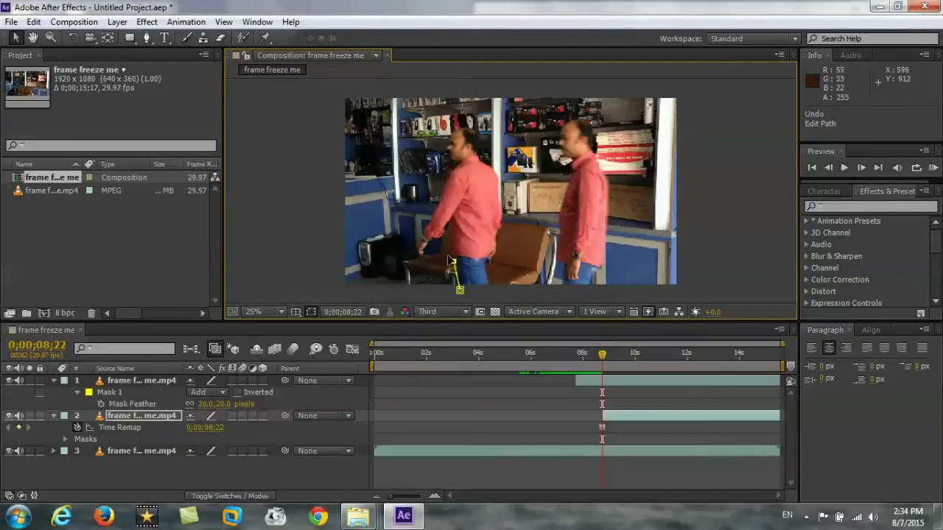
click(451, 248)
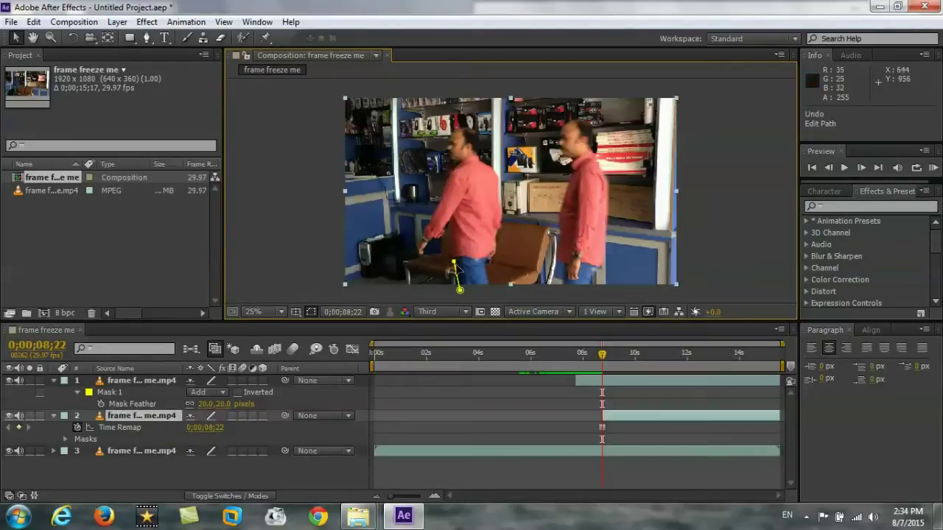
key(ctrl+shift+z)
Draw a closed Pen tool mask around the walking man beside the chairs on the frozen second layer
key(g)
click(501, 225)
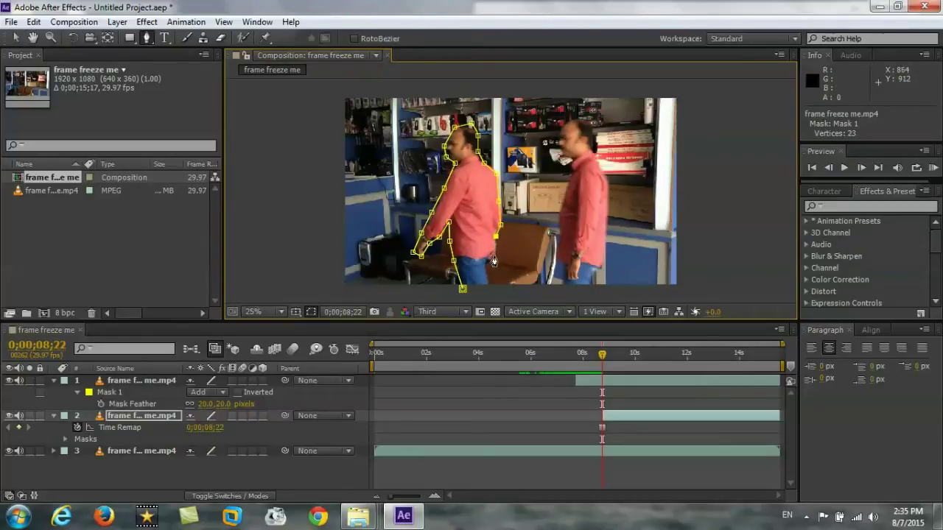
click(494, 256)
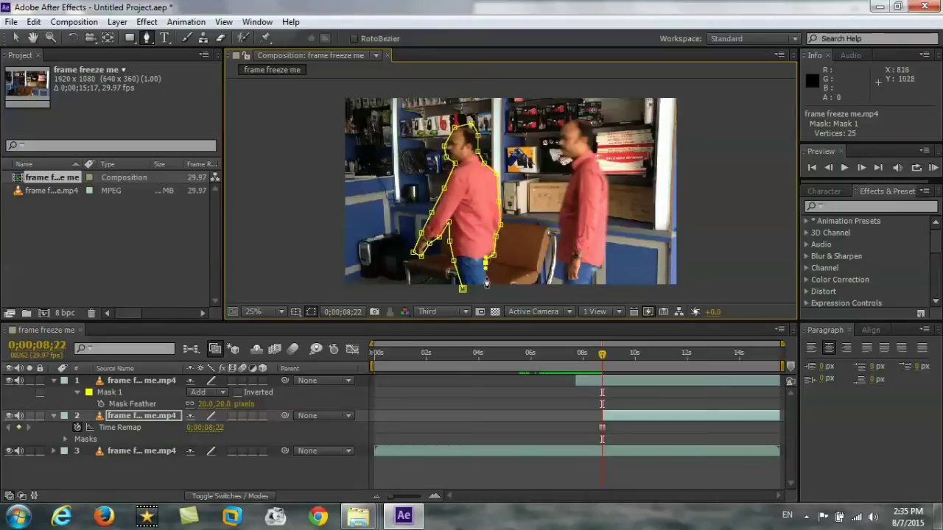
click(488, 281)
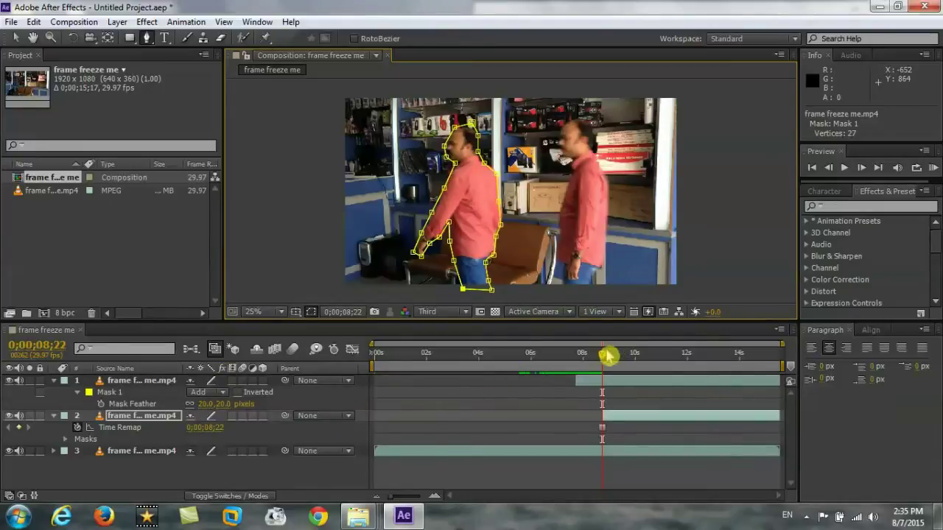
Play the composition from 0;00;05;22 to check both frozen copies of the man against the moving clip
drag(603, 361, 561, 357)
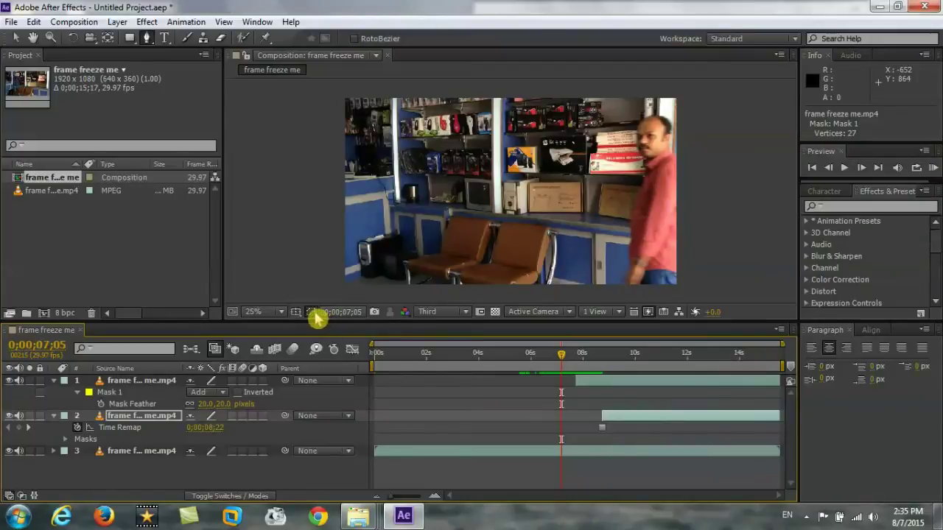
drag(562, 353, 525, 358)
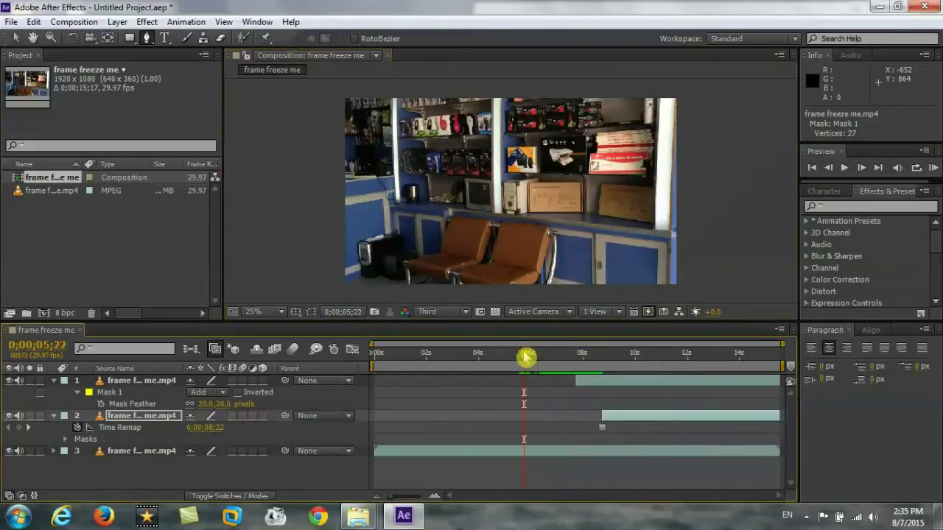
key(space)
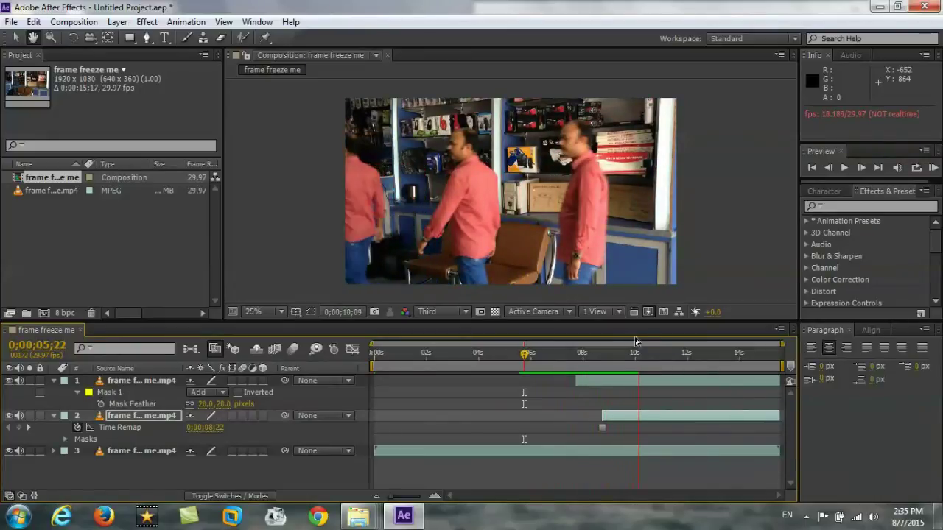
key(g)
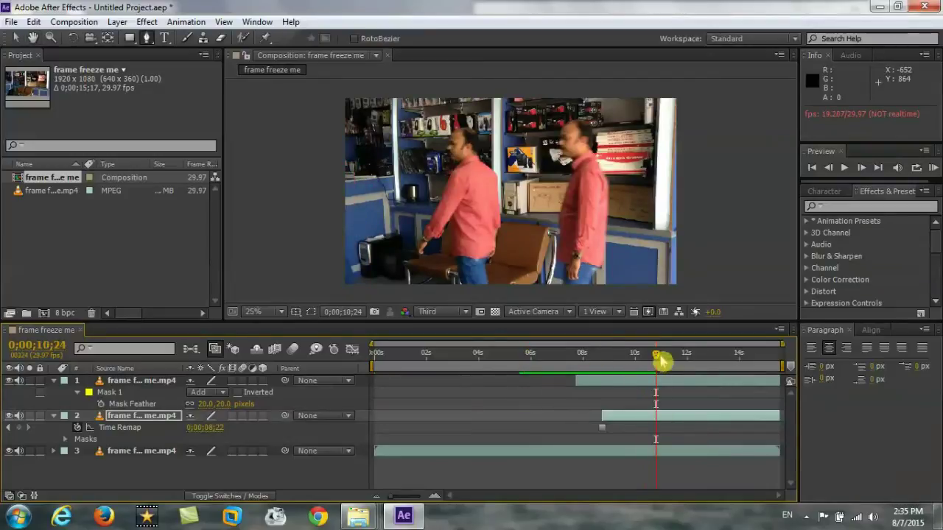
At 0;00;09;04, set the Mask Feather of the second layer's mask to 22 pixels
drag(654, 357, 615, 357)
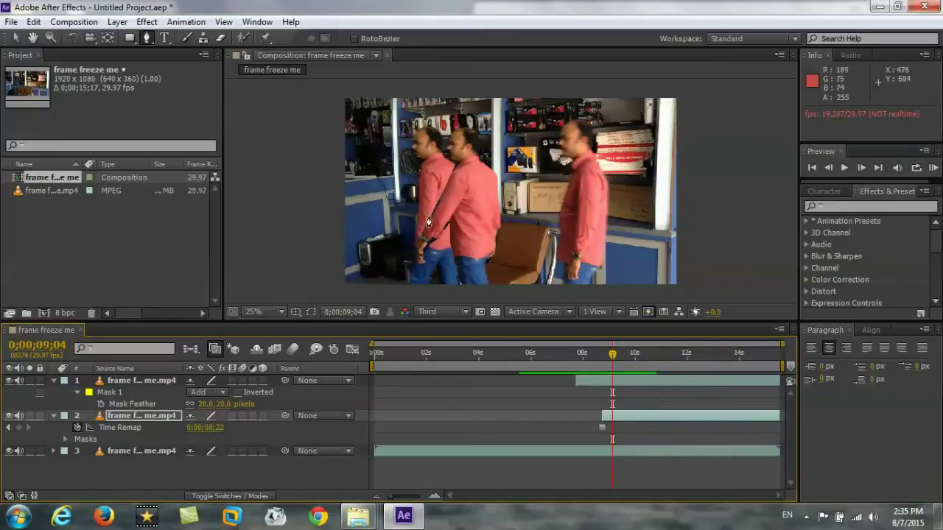
click(221, 399)
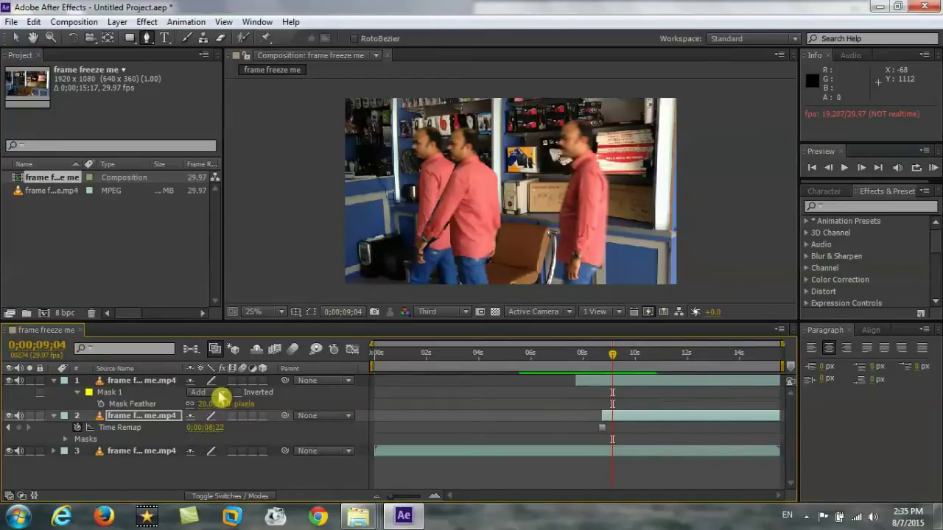
key(f)
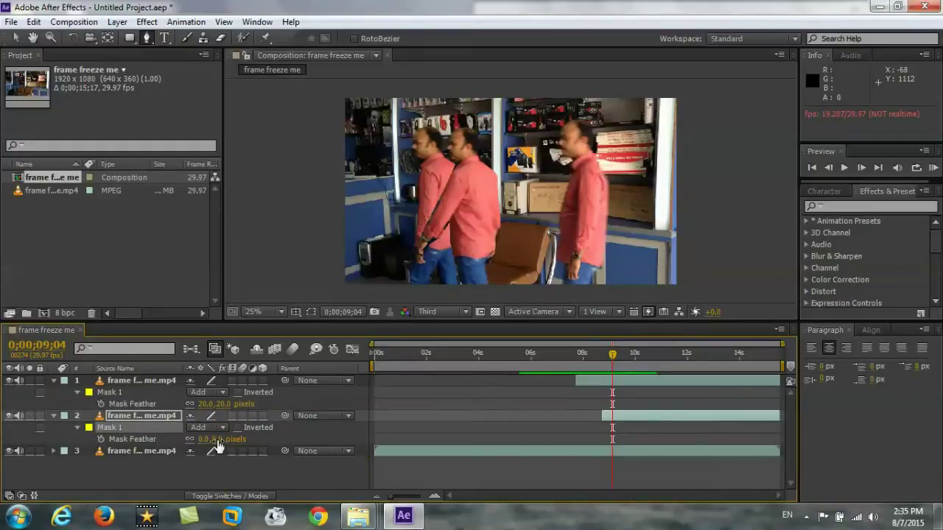
drag(218, 439, 234, 443)
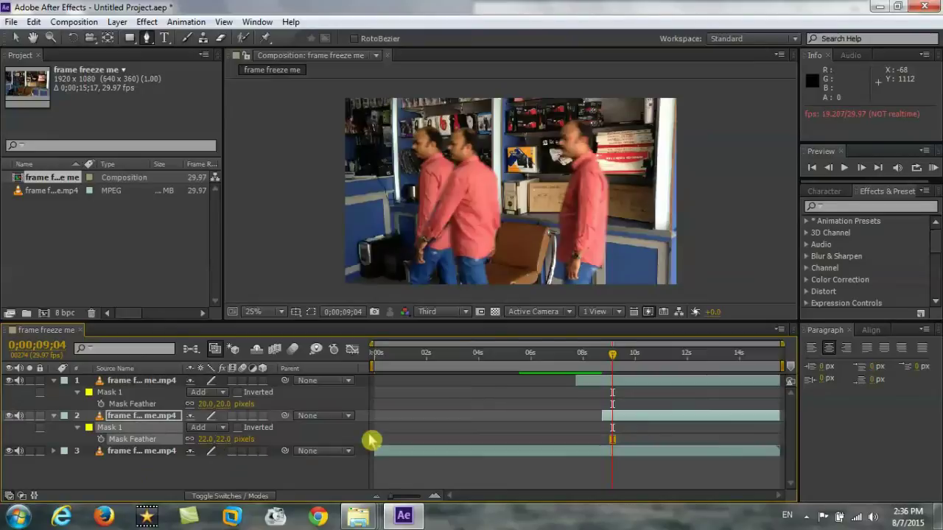
Play the composition from 0;00;06;16 to check the feathered frozen copies against the walking man
click(545, 360)
key(space)
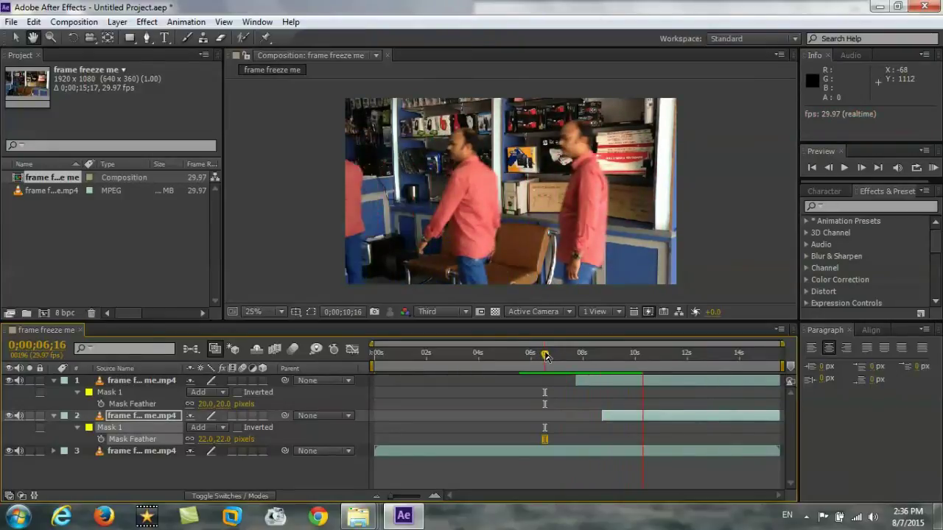
key(g)
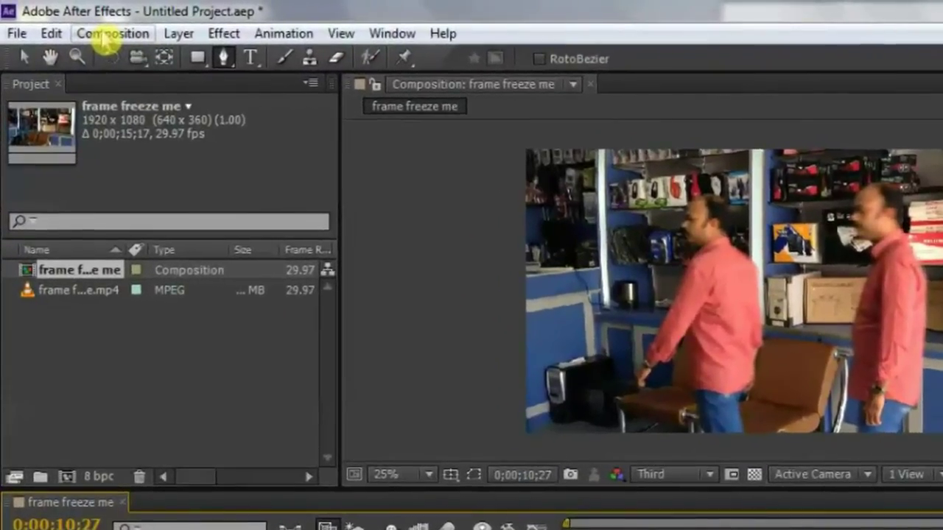
Pre-render the frame freeze me composition to an AVI file named test freeze in the after effect files folder
click(89, 37)
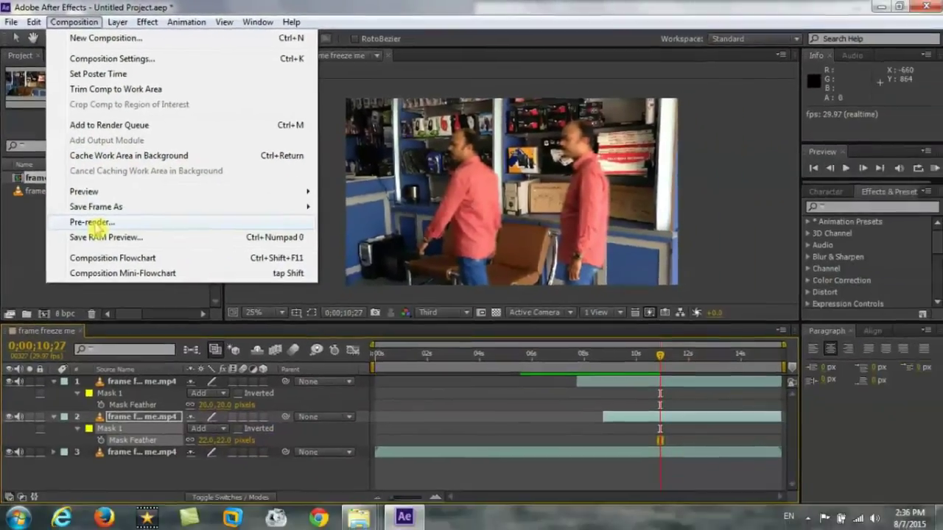
click(140, 337)
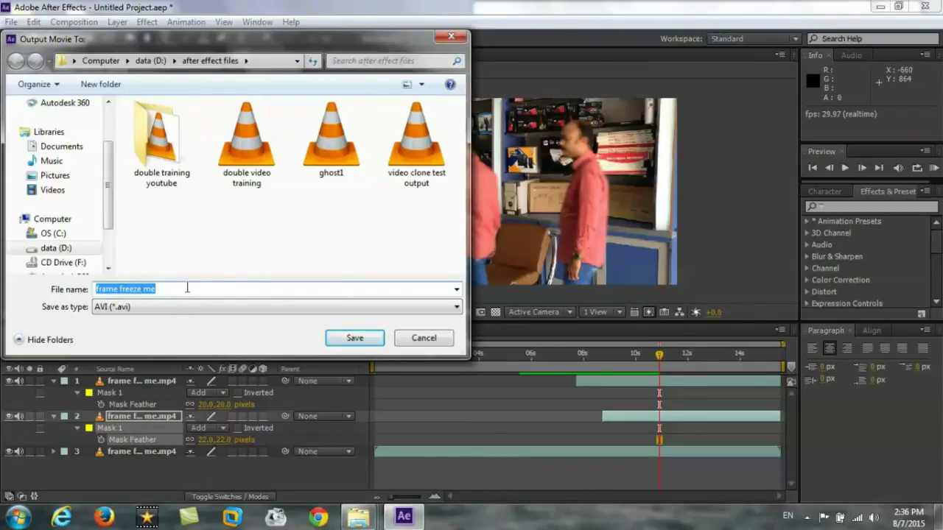
drag(187, 288, 90, 282)
text(test)
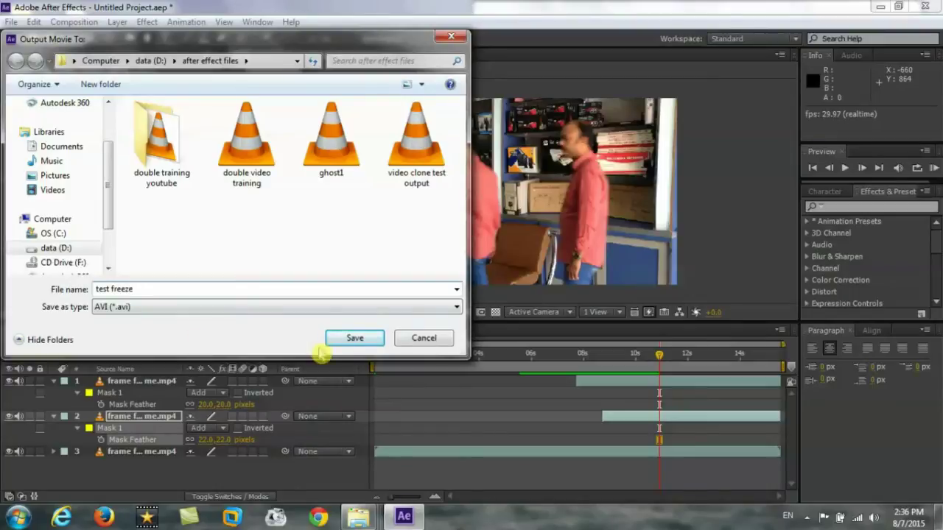
click(356, 337)
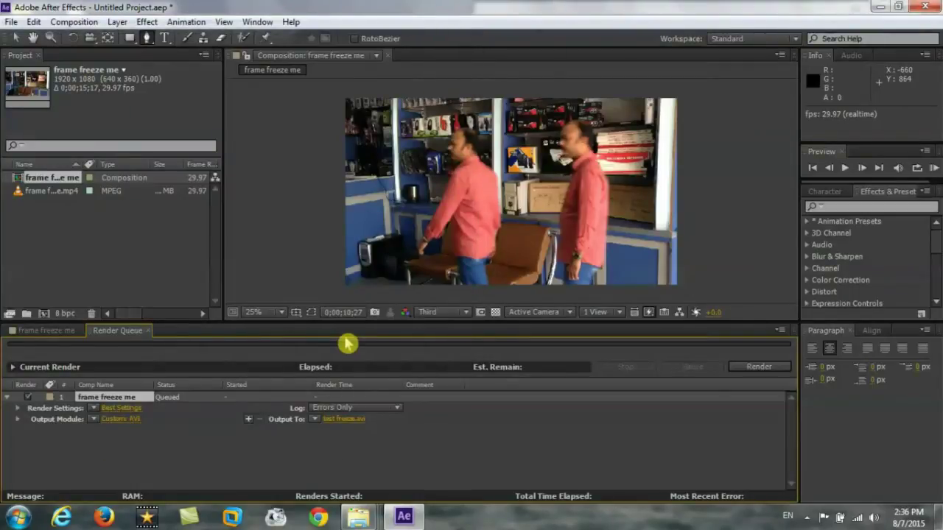
click(755, 366)
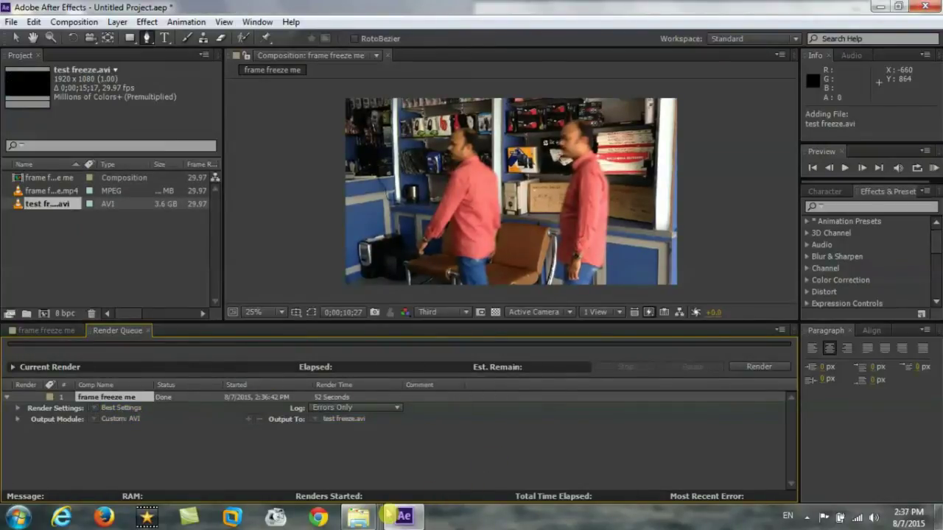
Switch to Windows Explorer and open the after effect files folder on the data (D:) drive
mouse_move(374, 520)
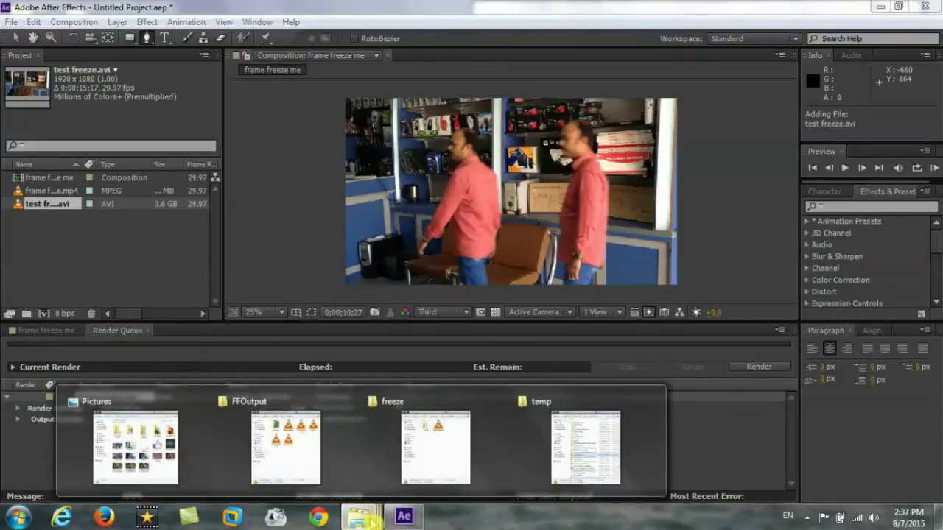
click(435, 448)
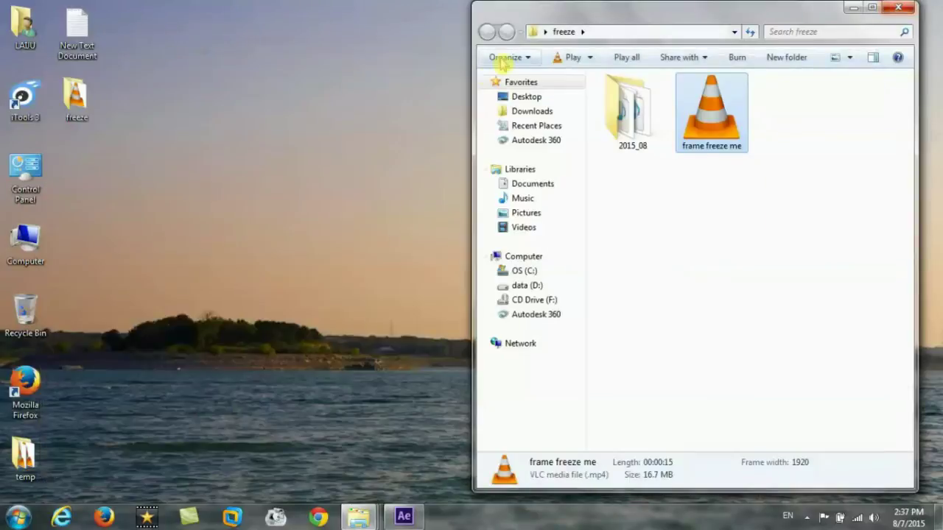
double_click(26, 237)
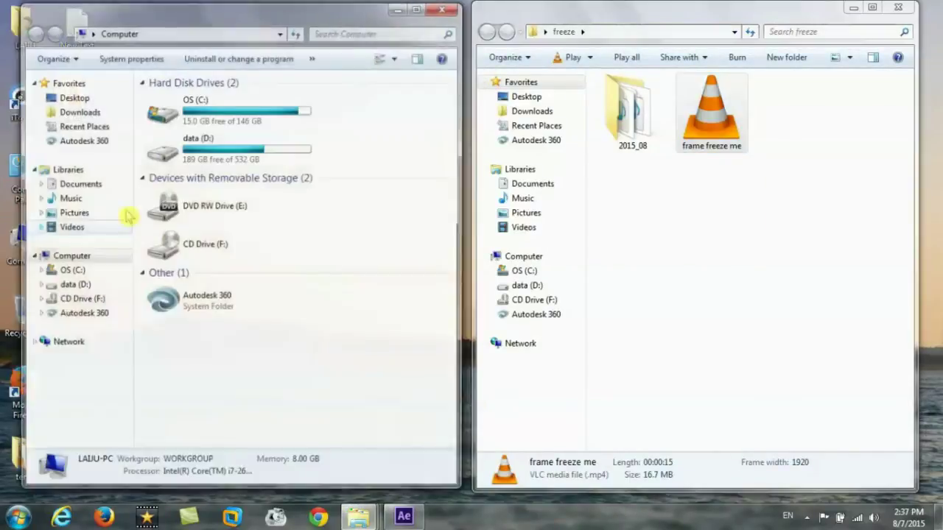
double_click(240, 151)
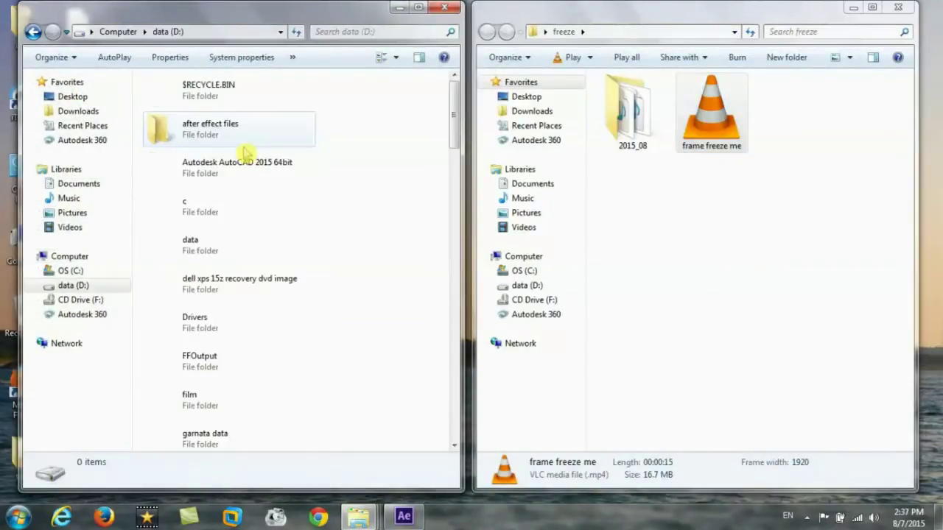
double_click(199, 129)
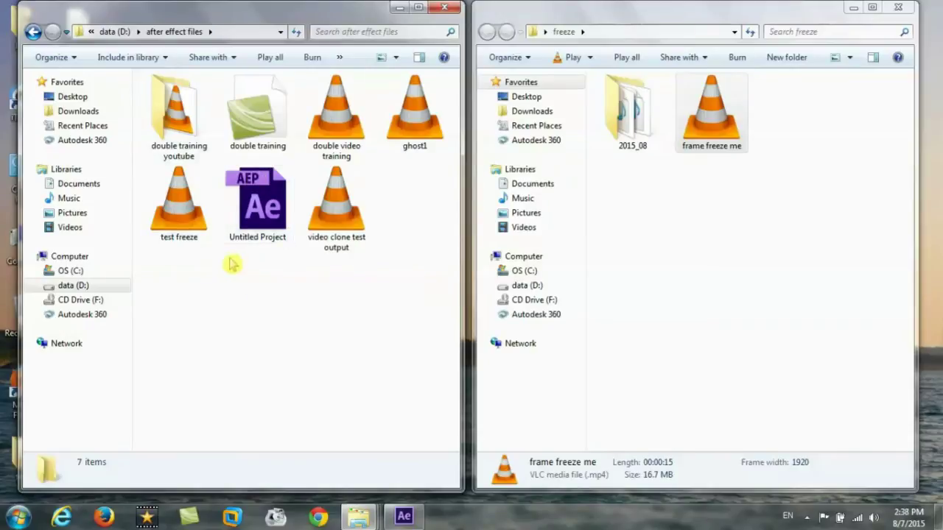
Play the rendered test freeze video in VLC media player and close the player
click(179, 210)
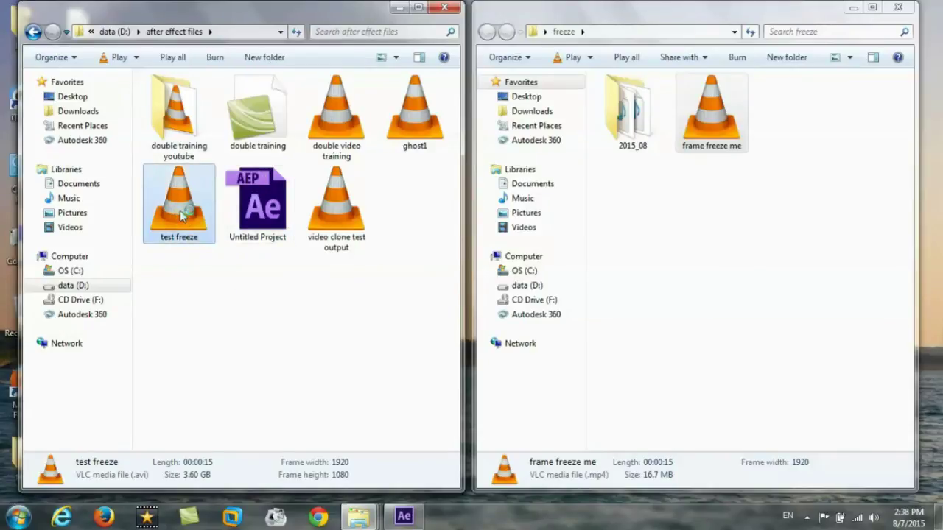
double_click(180, 211)
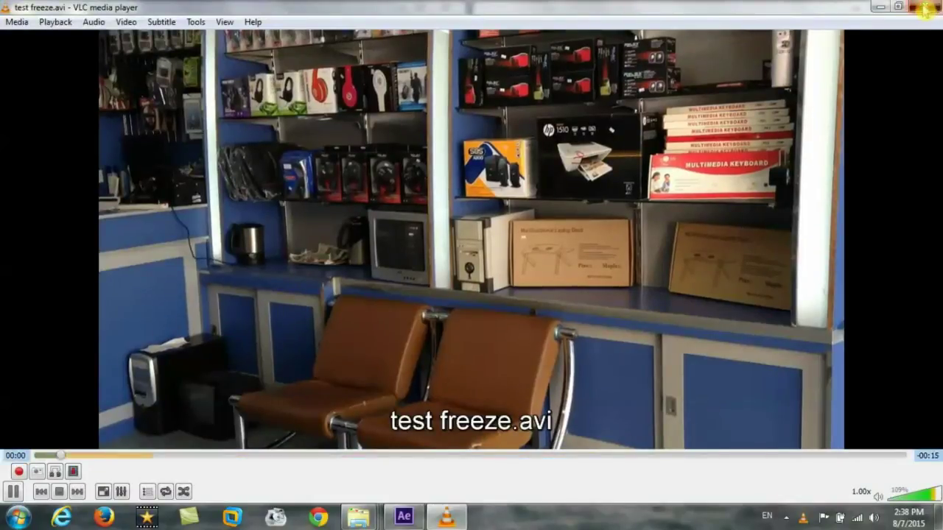
click(924, 7)
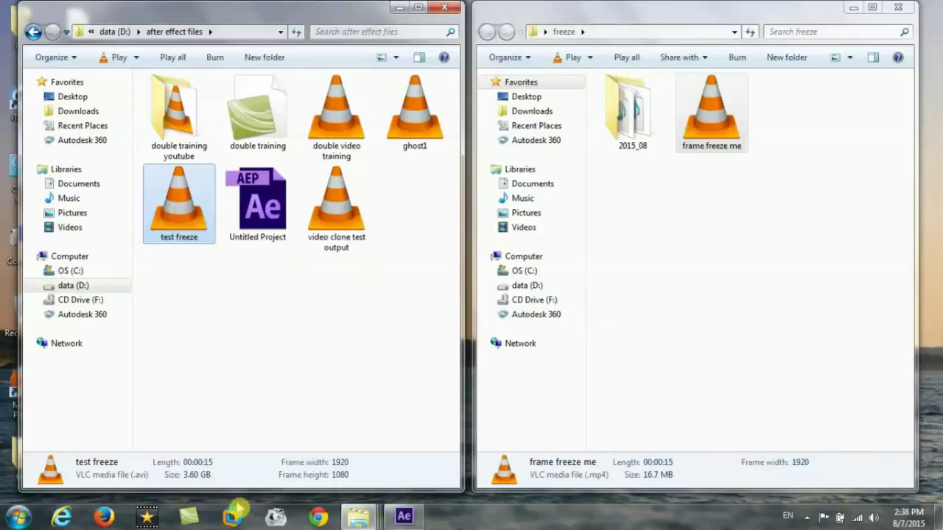
In FormatFactory, convert test freeze from D:\after effect files to MP4, with d:\FFOutput as the output folder
click(278, 518)
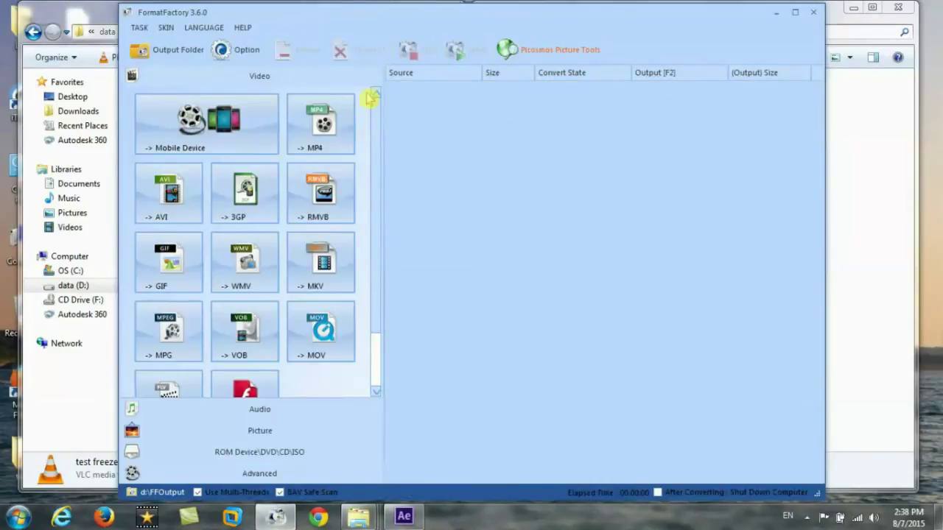
click(328, 133)
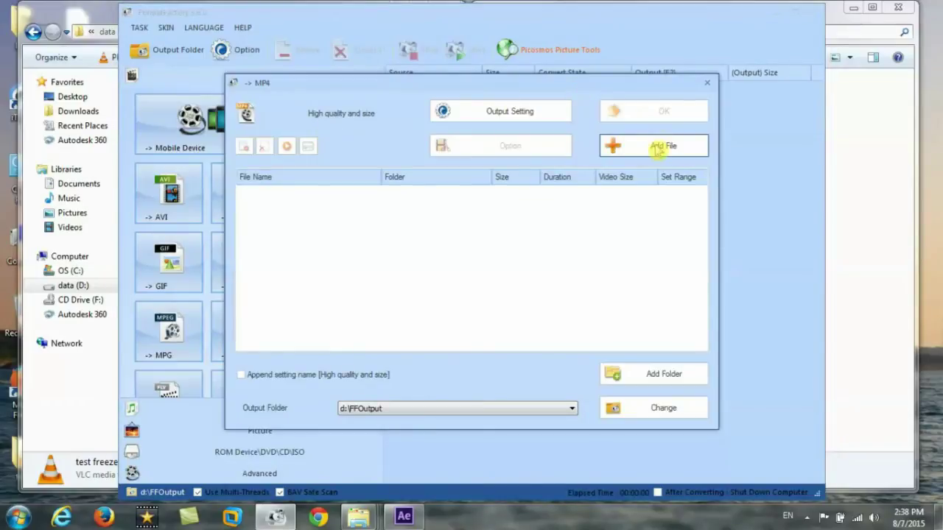
click(655, 148)
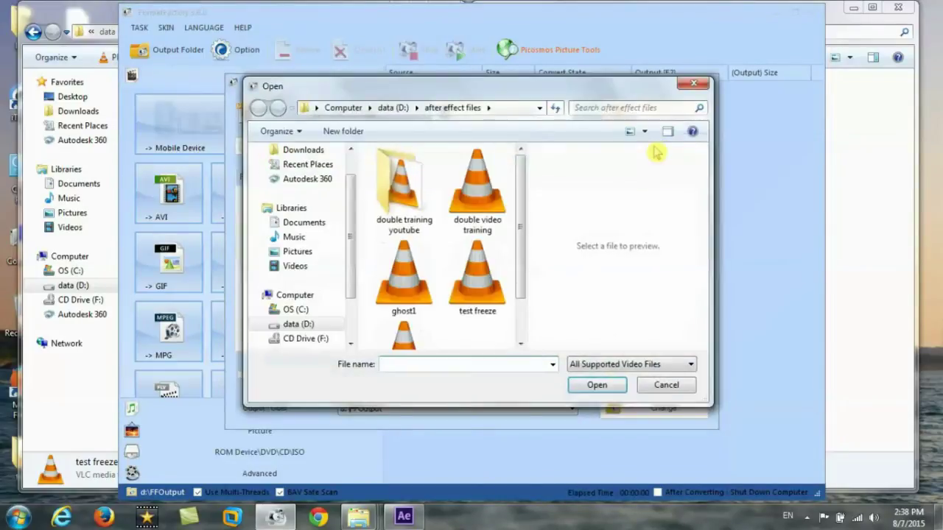
click(292, 324)
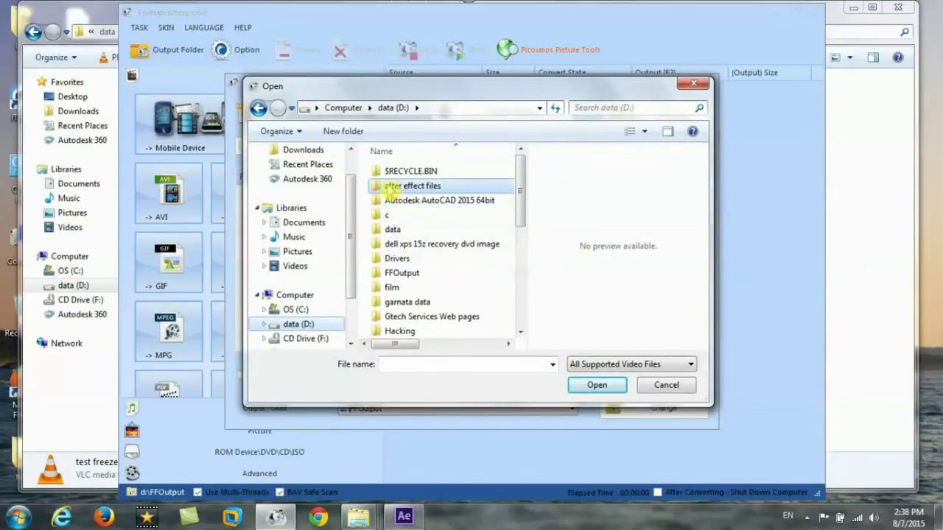
double_click(391, 187)
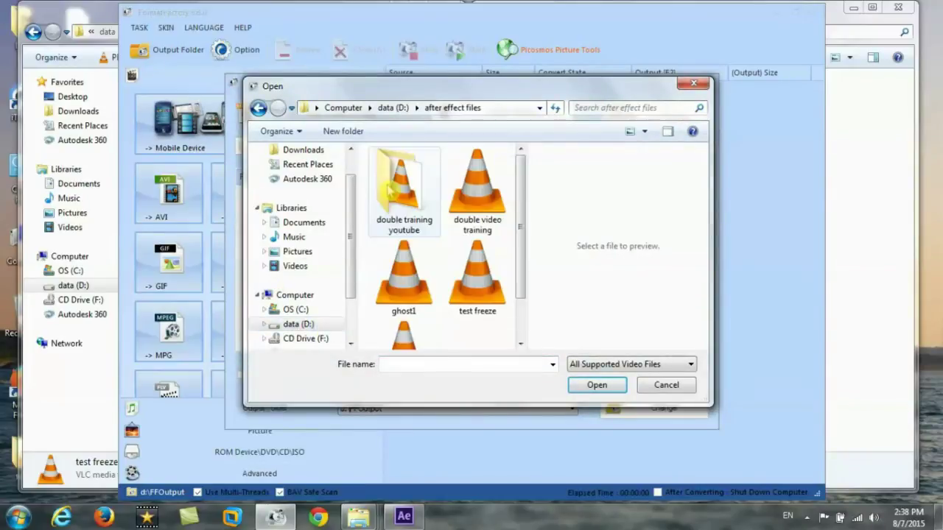
double_click(483, 281)
click(658, 110)
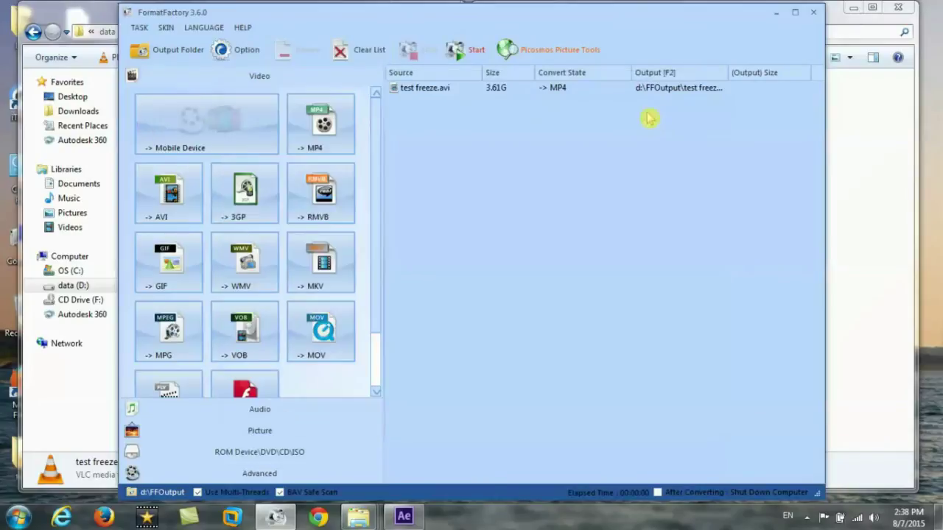
click(475, 49)
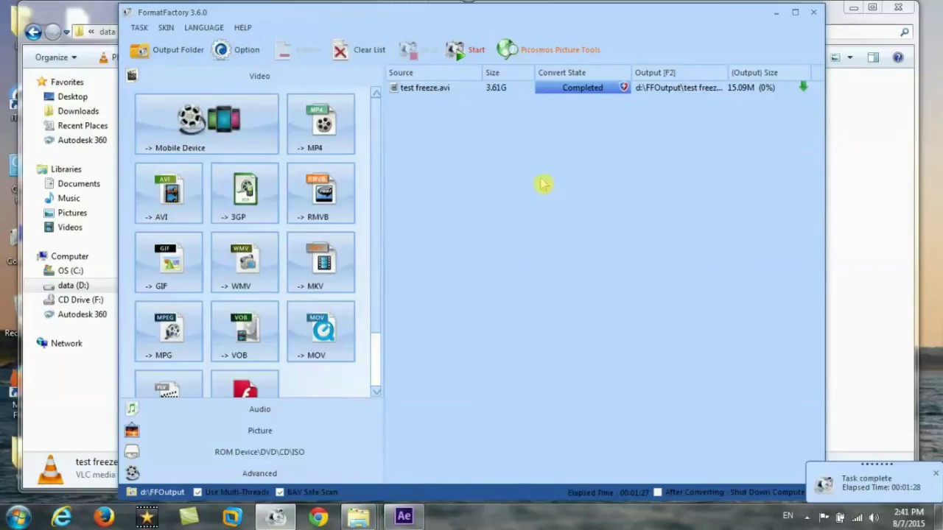
Open the FFOutput folder from FormatFactory and play the converted test freeze video in VLC media player
click(168, 50)
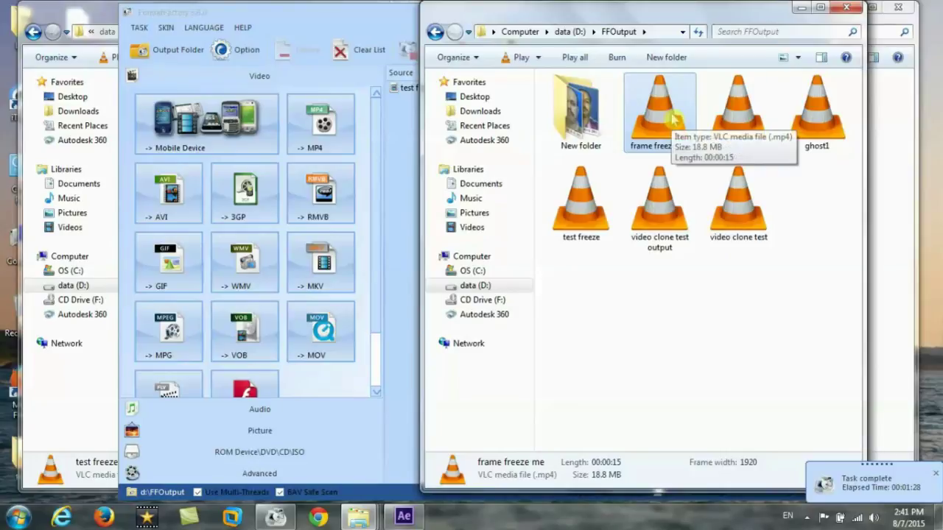
click(585, 219)
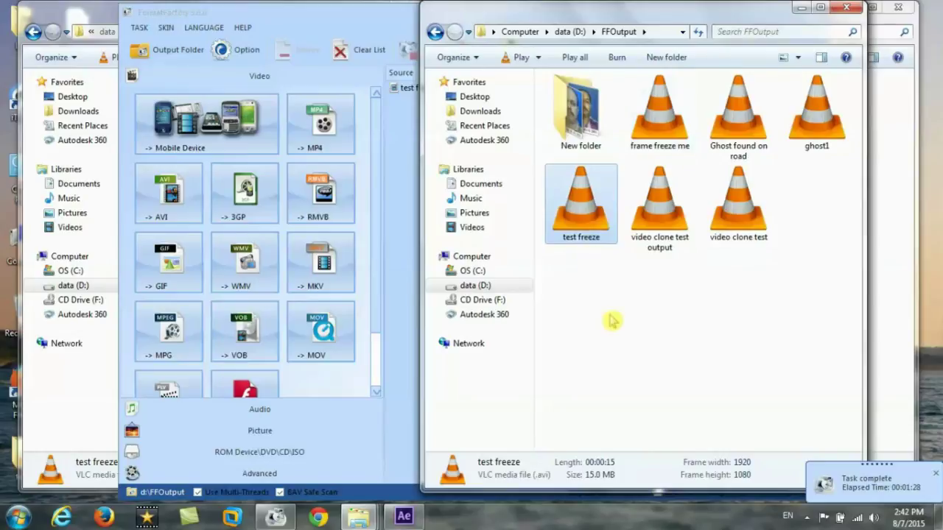
double_click(585, 212)
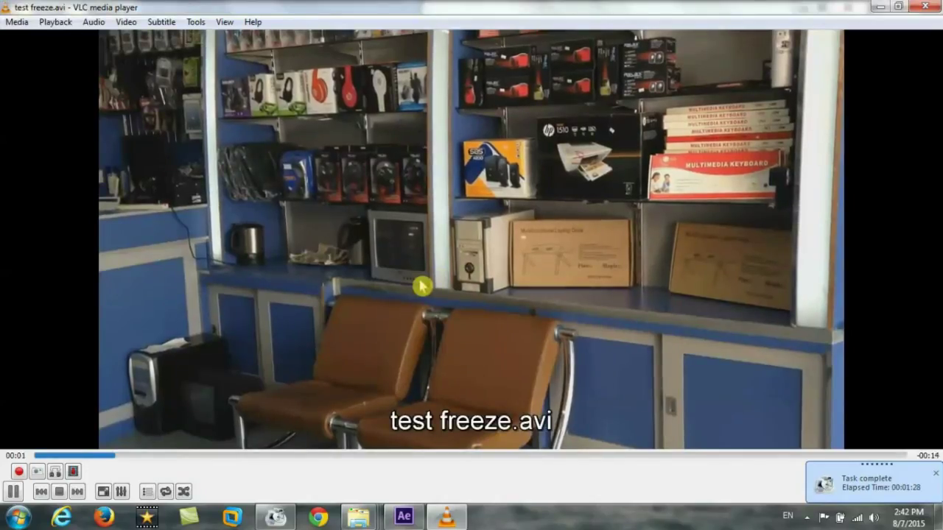